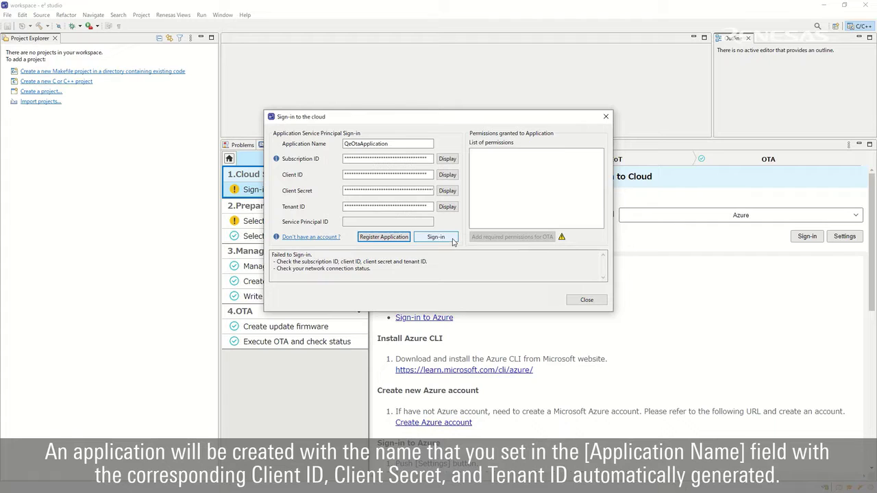
Step: Sign in to Azure with the QeOtaApplication credentials and create all new cloud resources required for OTA
{"action": "left_click", "coordinate": [452, 239]}
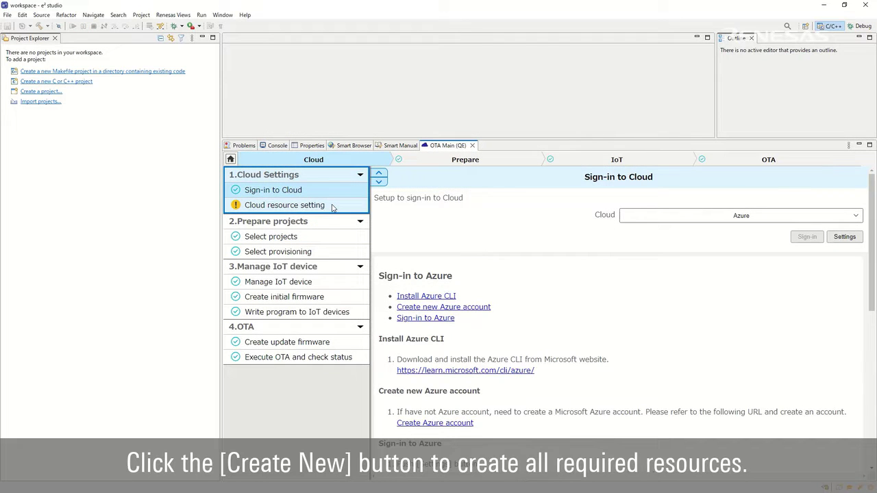
{"action": "left_click", "coordinate": [332, 207]}
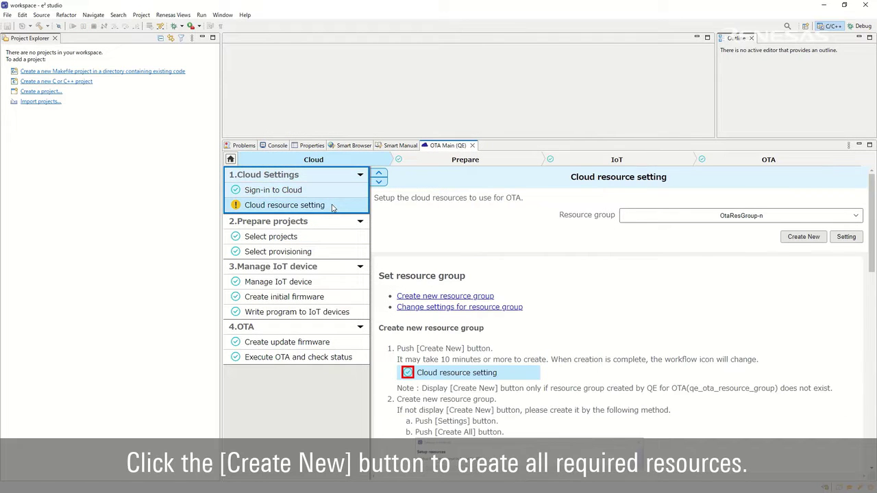
{"action": "left_click", "coordinate": [811, 239]}
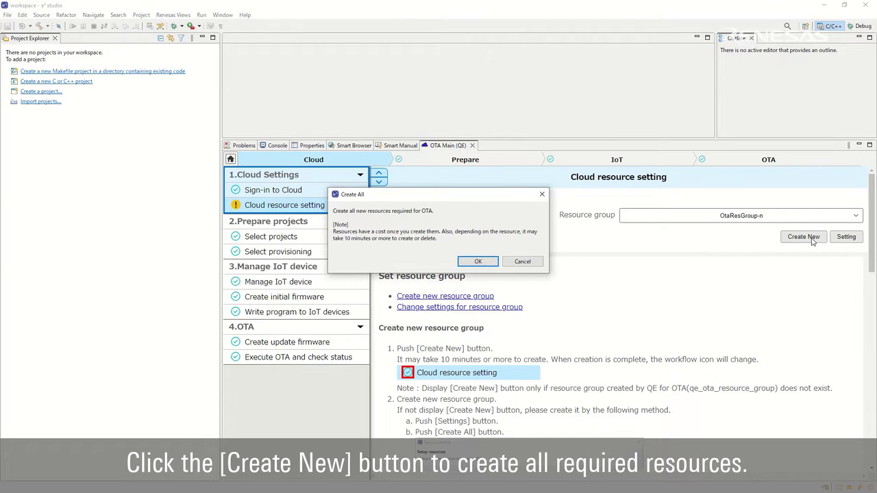
{"action": "left_click", "coordinate": [478, 262]}
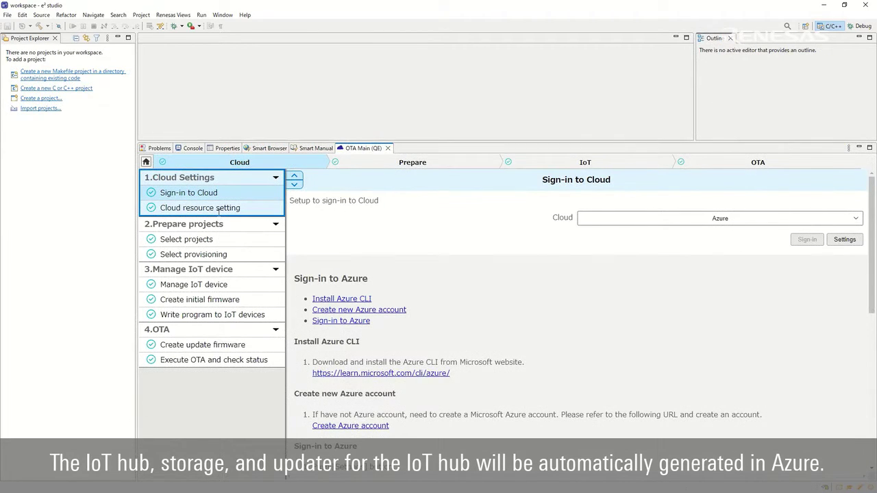
{"action": "left_click", "coordinate": [219, 209]}
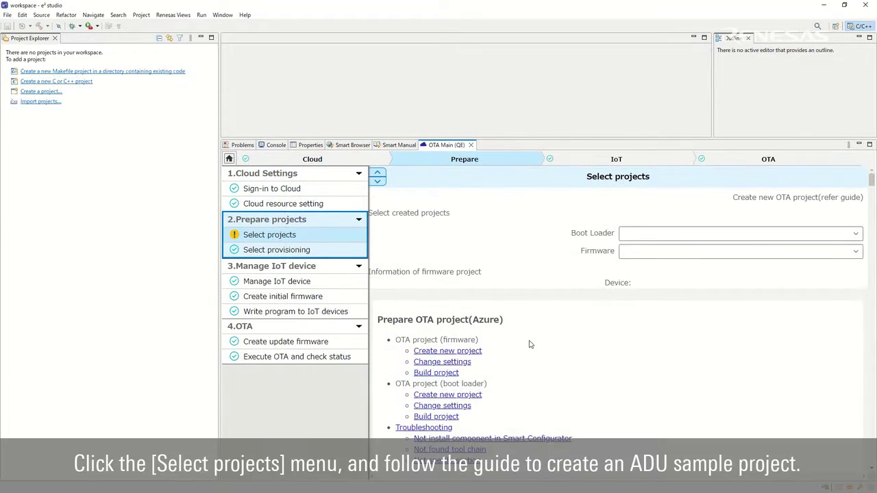
Step: Start a new Renesas CC-RX C/C++ Executable Project for Renesas RX named azure_demo in the default location
{"action": "scroll", "coordinate": [530, 342], "scroll_direction": "down", "scroll_amount": 5}
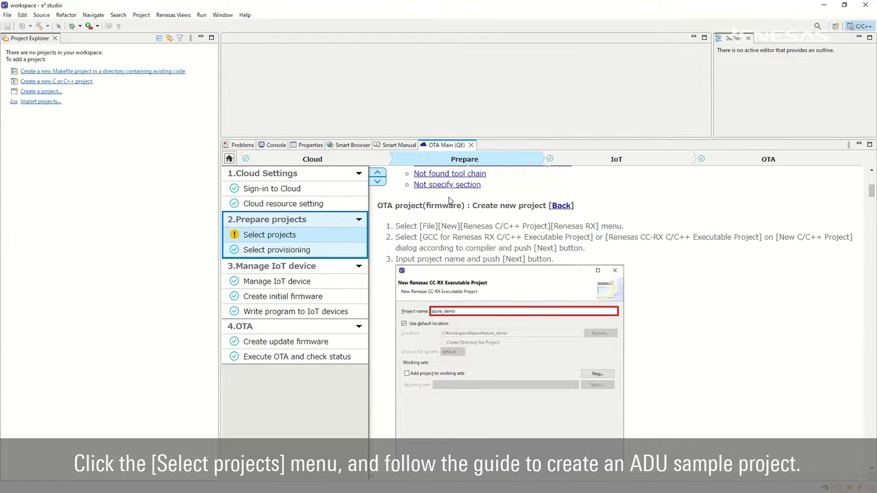
{"action": "left_click", "coordinate": [8, 15]}
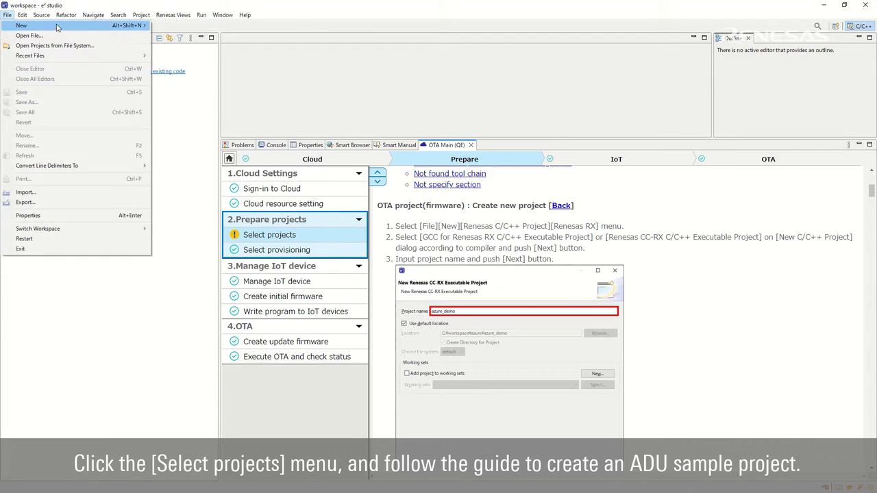
{"action": "mouse_move", "coordinate": [59, 28]}
{"action": "left_click", "coordinate": [207, 47]}
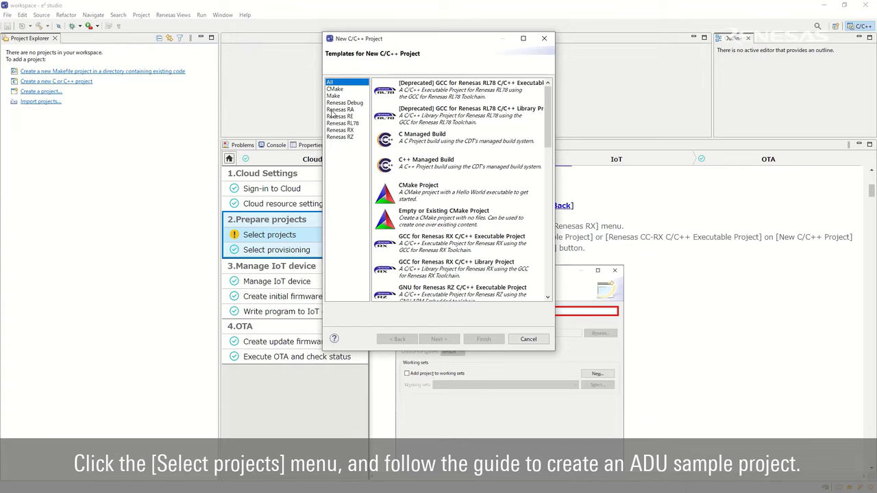
{"action": "left_click", "coordinate": [349, 130]}
{"action": "left_click", "coordinate": [481, 147]}
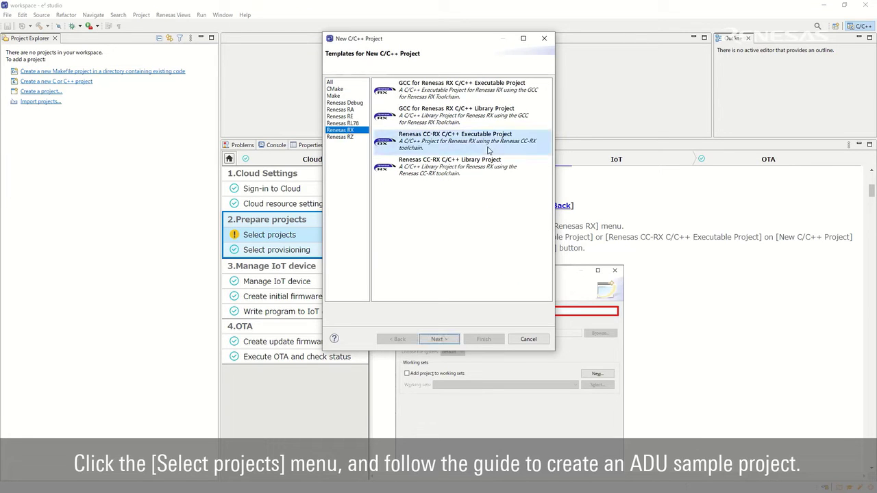
{"action": "left_click", "coordinate": [442, 339]}
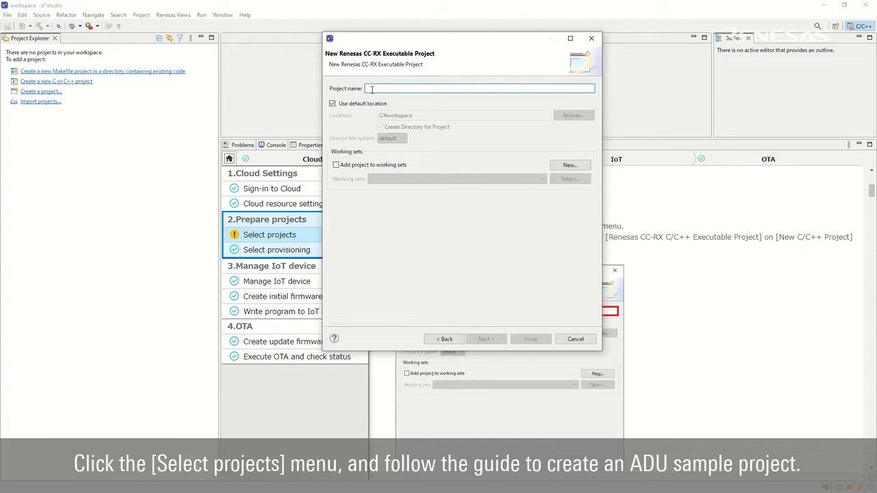
{"action": "type", "text": "azure_demo"}
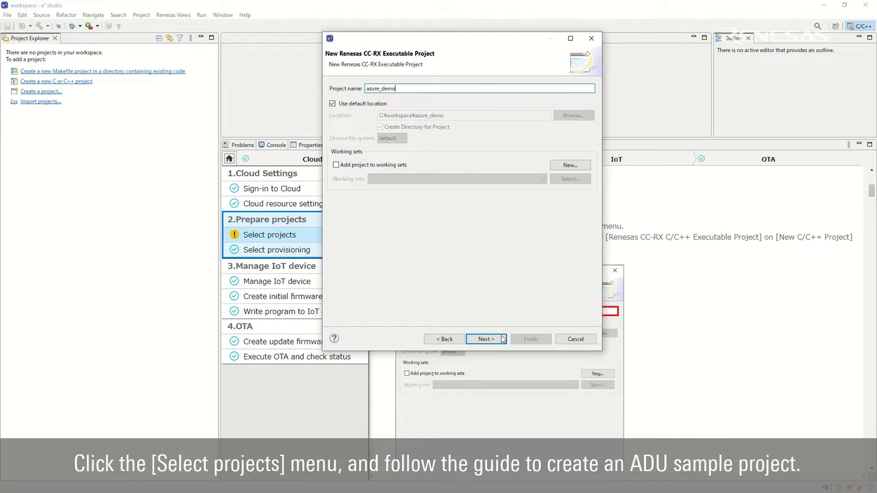
{"action": "left_click", "coordinate": [502, 339]}
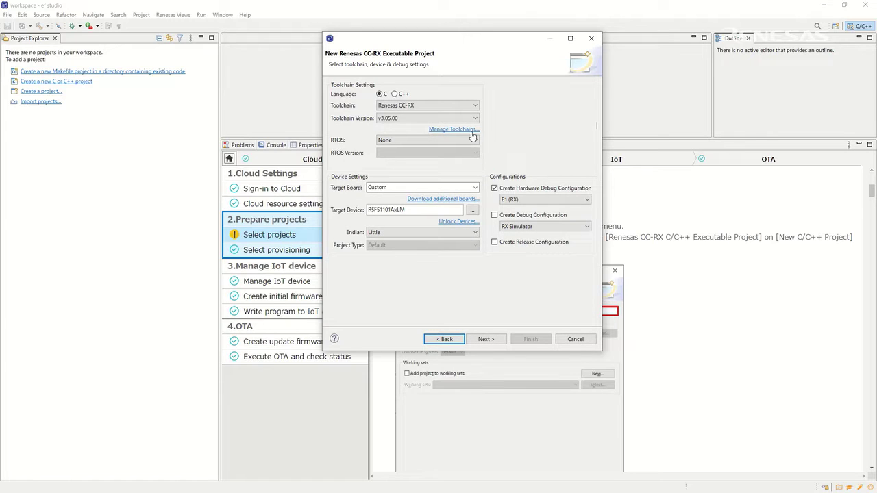
Step: Set the new project's RTOS to Azure RTOS and its target board to CK-RX65N
{"action": "left_click", "coordinate": [470, 141]}
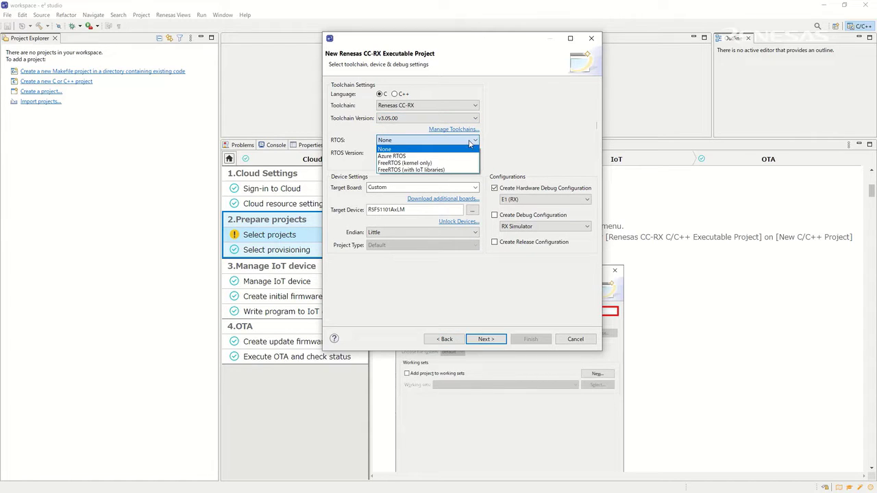
{"action": "left_click", "coordinate": [435, 157]}
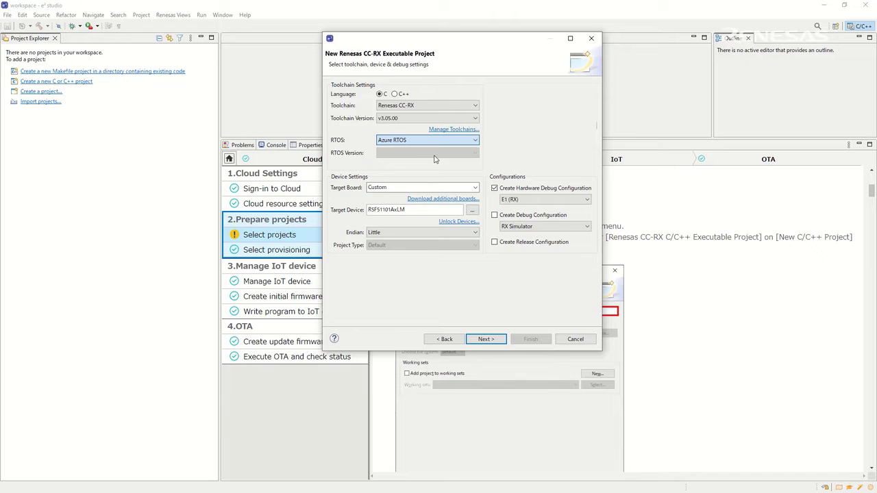
{"action": "left_click", "coordinate": [476, 188]}
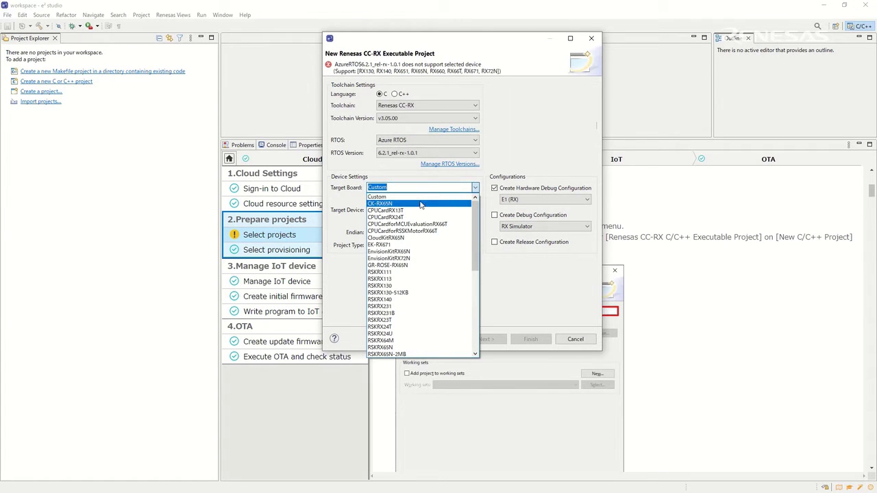
{"action": "left_click", "coordinate": [400, 204]}
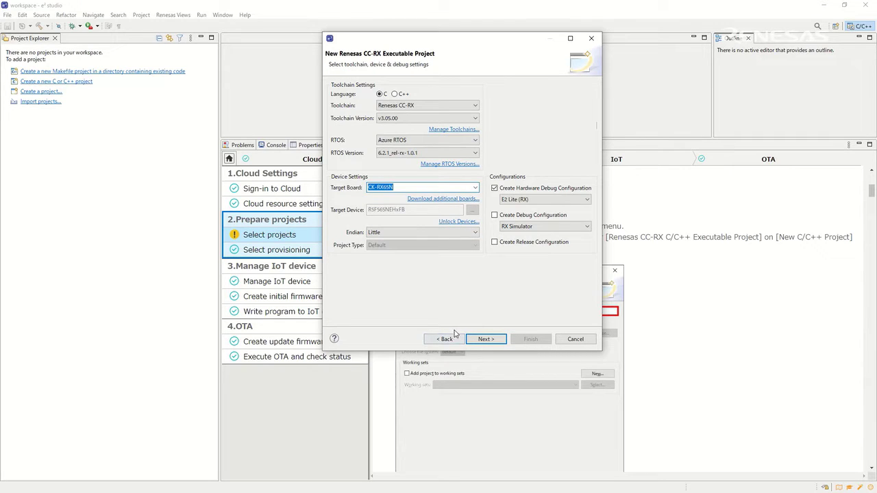
{"action": "left_click", "coordinate": [499, 339]}
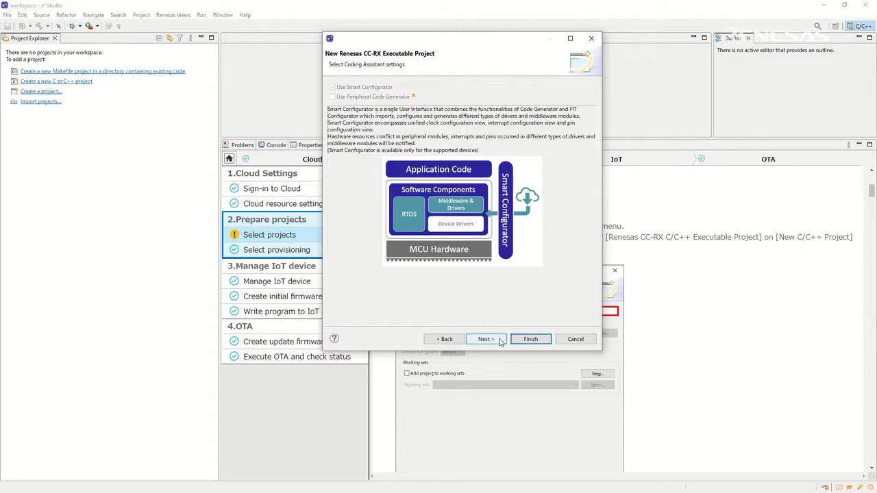
Step: Choose the Azure Device Update (ADU) sample project as the application and generate the azure_demo project
{"action": "left_click", "coordinate": [499, 339]}
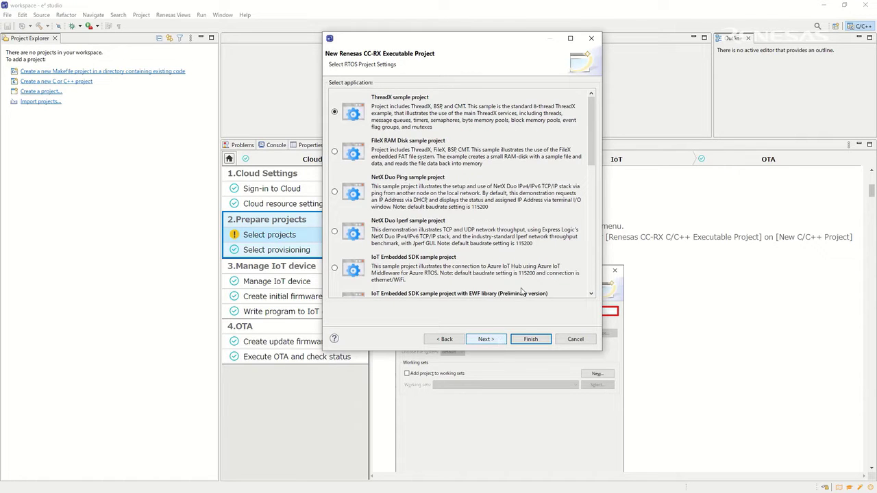
{"action": "scroll", "coordinate": [479, 281], "scroll_direction": "down", "scroll_amount": 10}
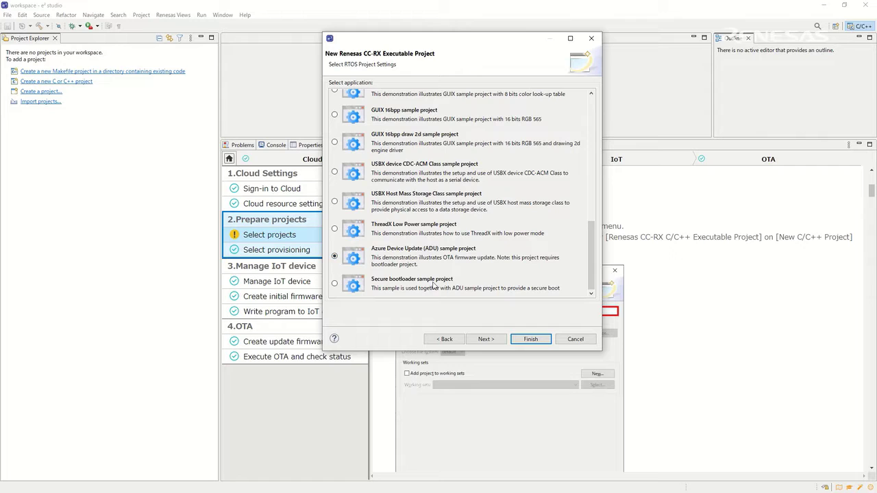
{"action": "left_click", "coordinate": [497, 341]}
{"action": "left_click", "coordinate": [500, 341]}
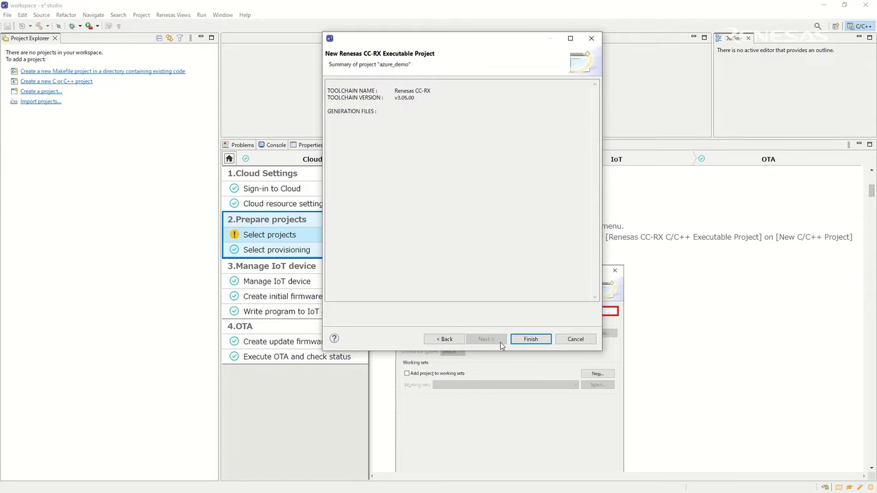
{"action": "left_click", "coordinate": [537, 339]}
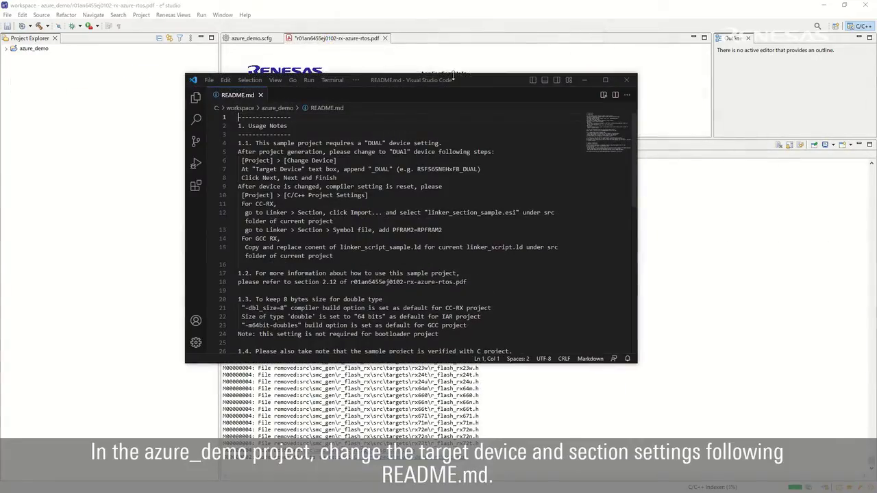
Step: Change the azure_demo project's target device to R5F565NEHxFB_DUAL in the Smart Configurator board settings and apply the refactoring
{"action": "left_click_drag", "start_coordinate": [462, 78], "coordinate": [464, 91]}
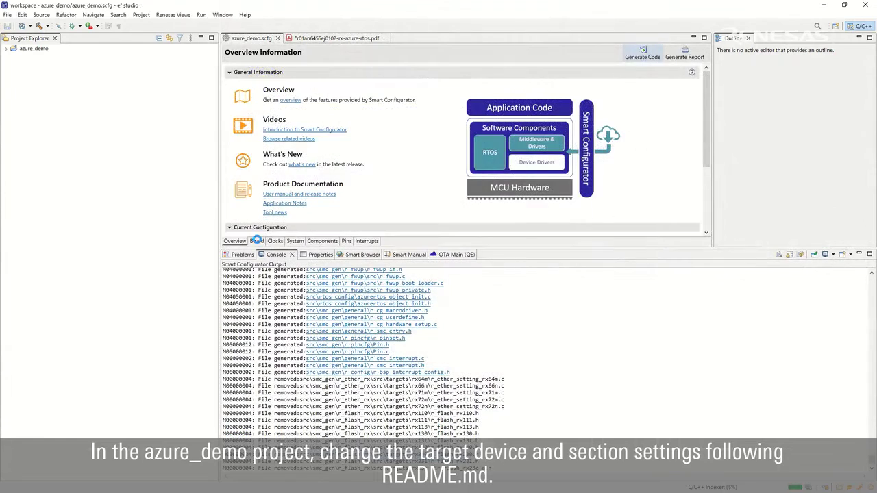
{"action": "left_click", "coordinate": [256, 241]}
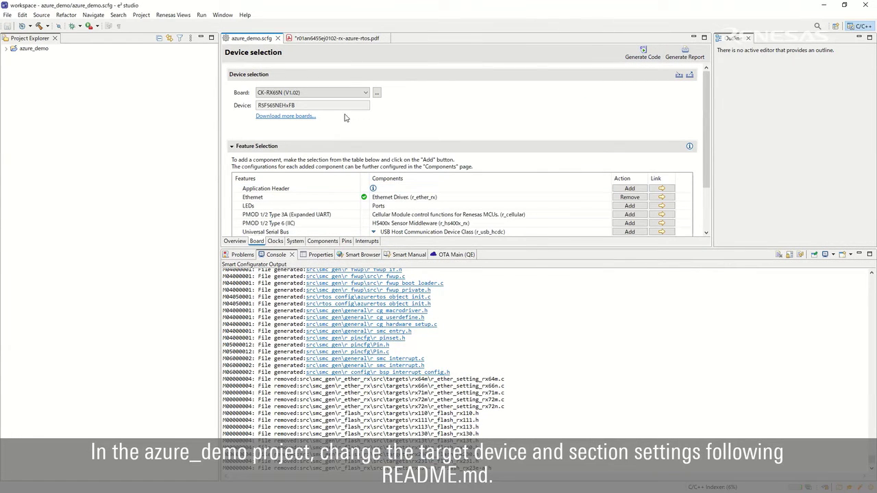
{"action": "left_click", "coordinate": [377, 94]}
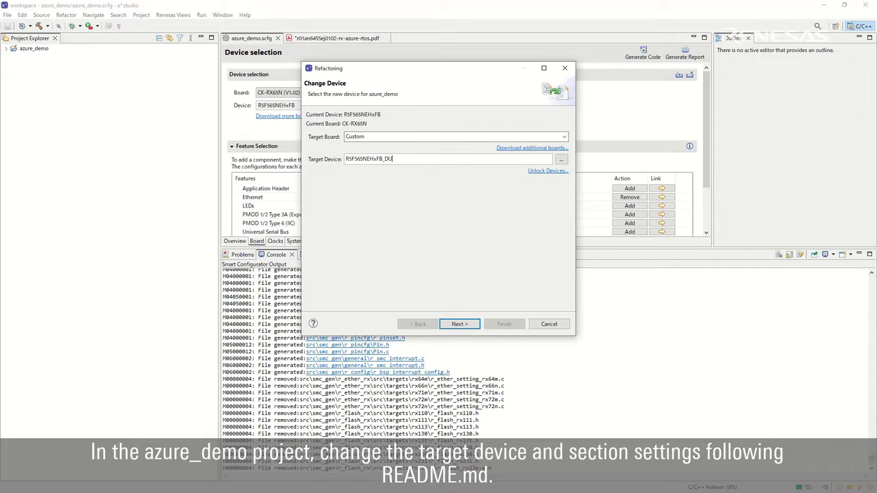
{"action": "type", "text": "_DUAL"}
{"action": "left_click", "coordinate": [478, 327]}
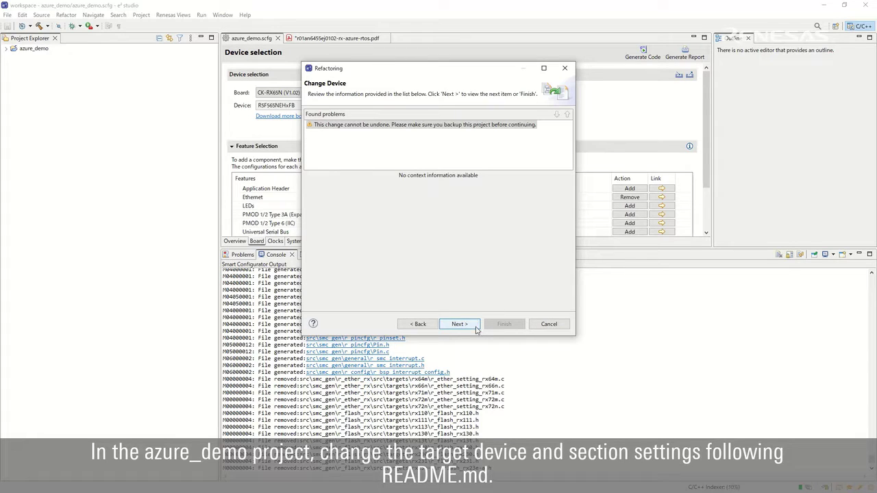
{"action": "left_click", "coordinate": [477, 329]}
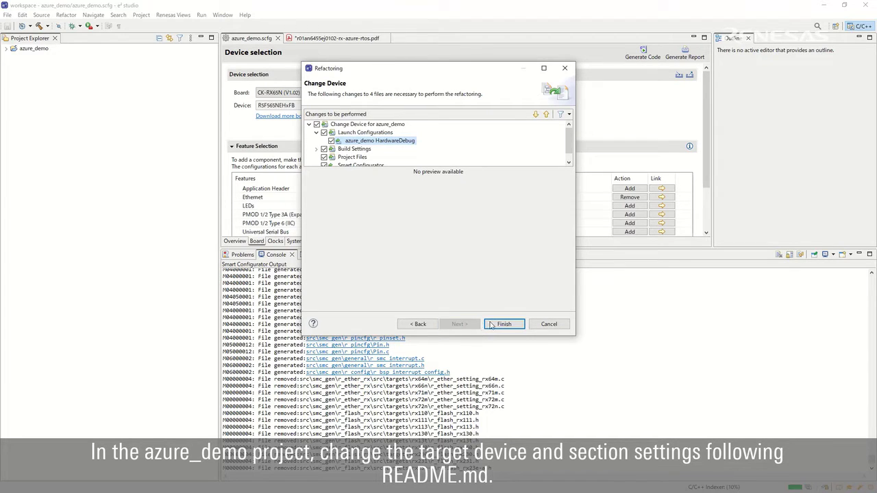
{"action": "left_click", "coordinate": [523, 326]}
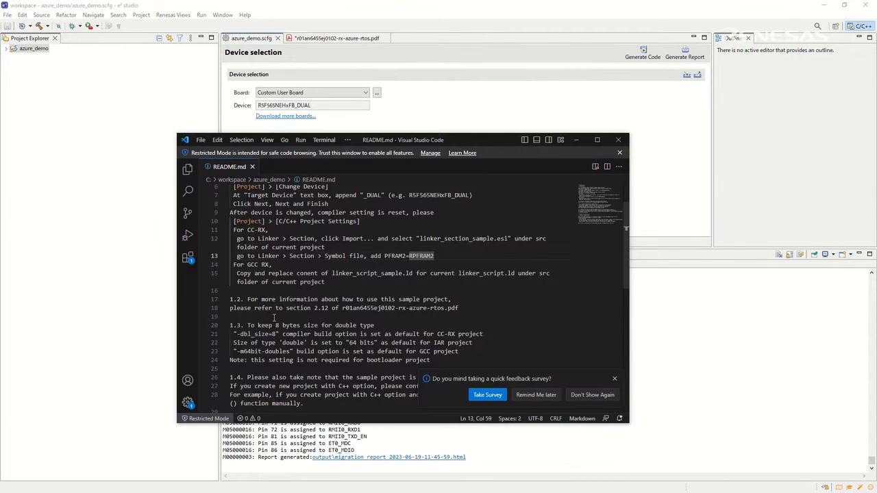
Step: Copy the symbol file entry PFRAM2=RPFRAM2 from line 13 of README.md in Visual Studio Code
{"action": "left_click", "coordinate": [478, 221]}
{"action": "left_click_drag", "start_coordinate": [385, 256], "coordinate": [435, 256]}
{"action": "key", "text": "ctrl+c"}
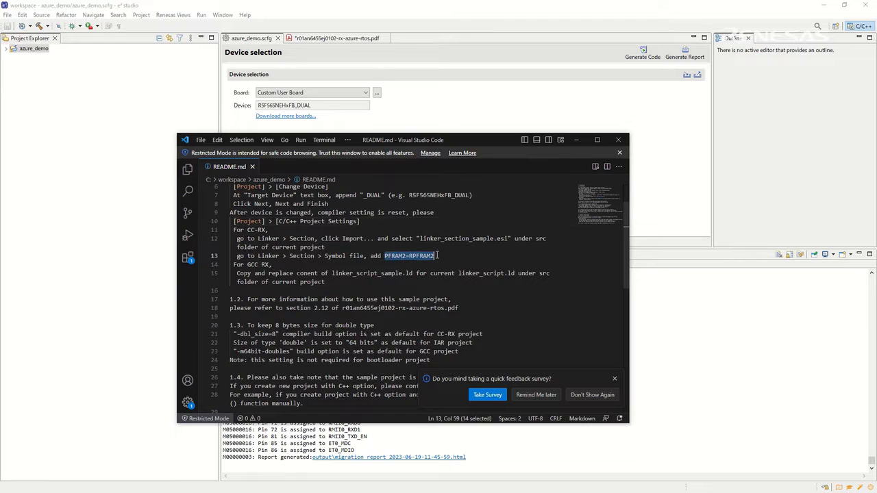
{"action": "left_click", "coordinate": [457, 238]}
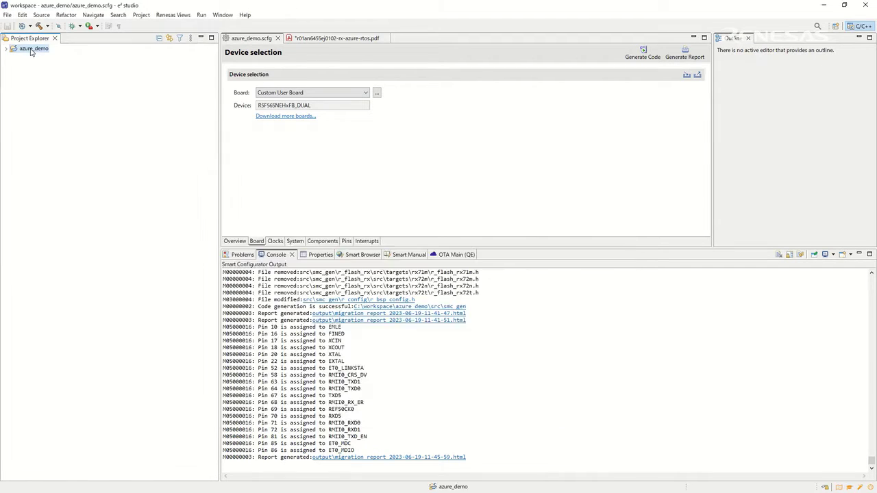
Step: Import linker_section_sample.esi from the azure_demo src folder into the azure_demo project's linker section settings
{"action": "left_click", "coordinate": [31, 48]}
{"action": "right_click", "coordinate": [31, 49]}
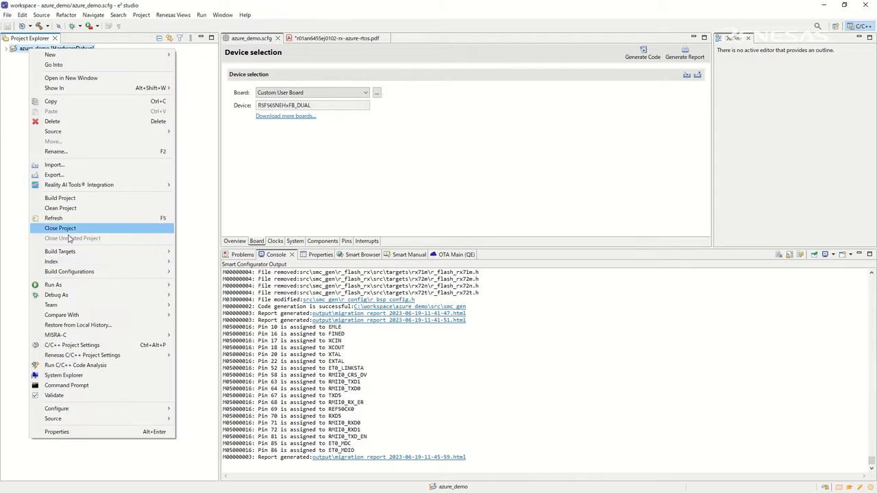
{"action": "left_click", "coordinate": [75, 345]}
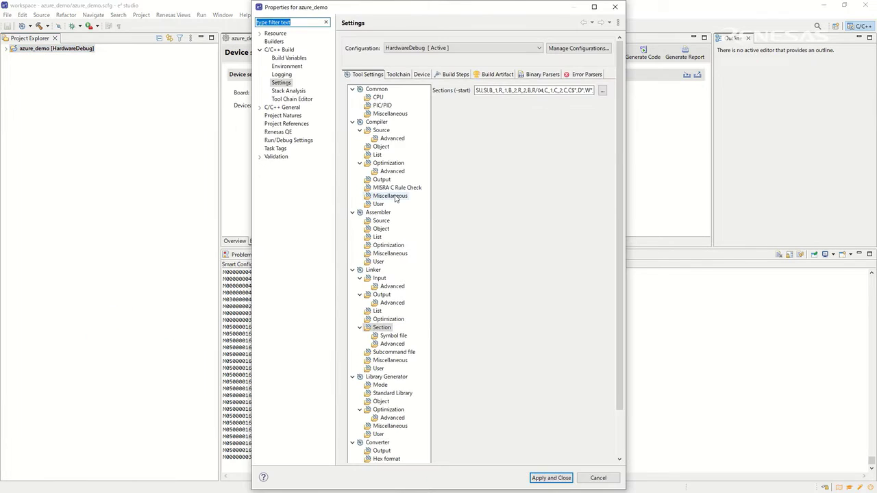
{"action": "left_click", "coordinate": [383, 330]}
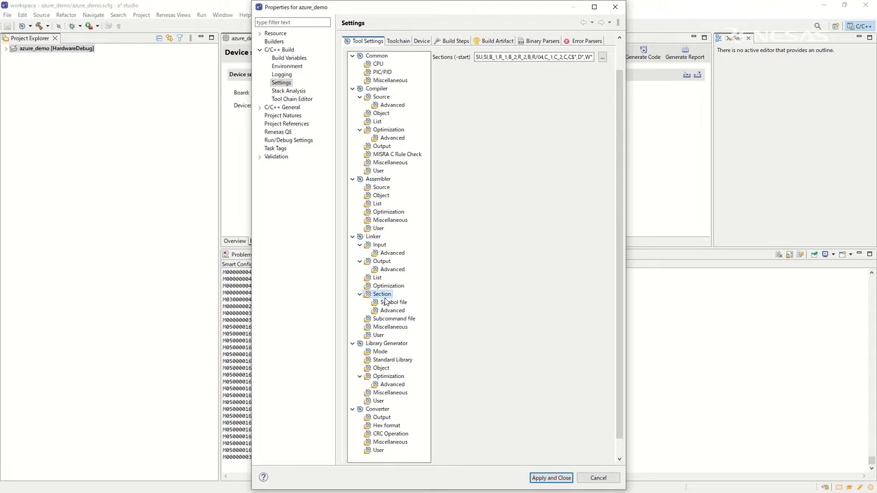
{"action": "left_click", "coordinate": [603, 57]}
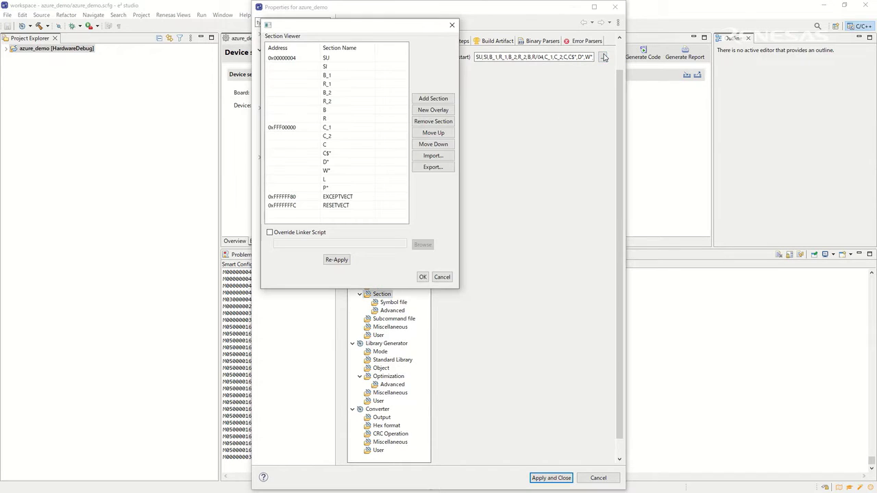
{"action": "left_click", "coordinate": [433, 155]}
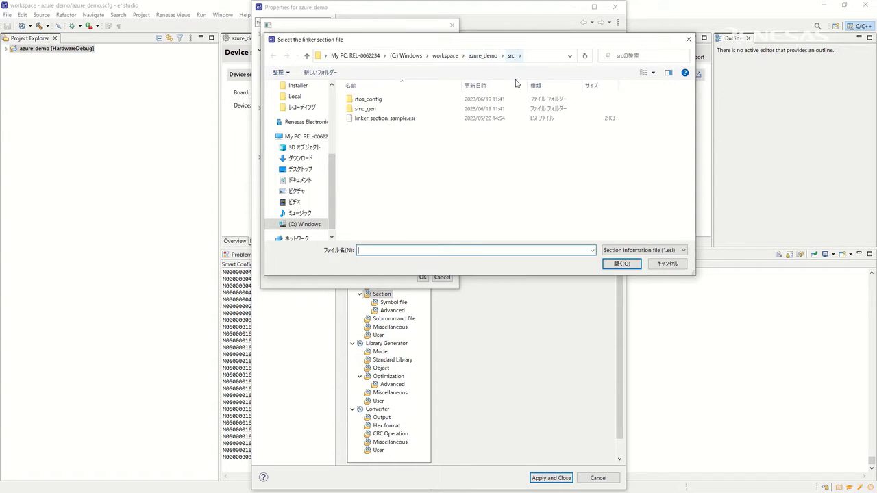
{"action": "left_click", "coordinate": [386, 119]}
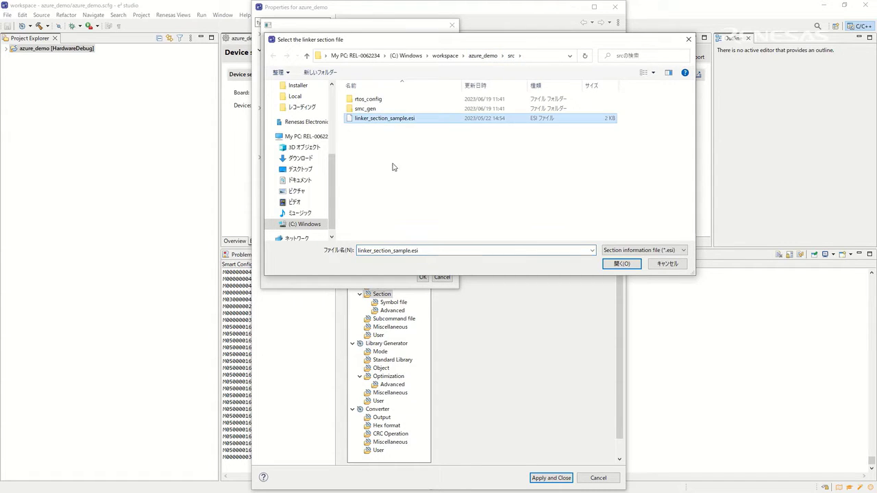
{"action": "left_click", "coordinate": [621, 264]}
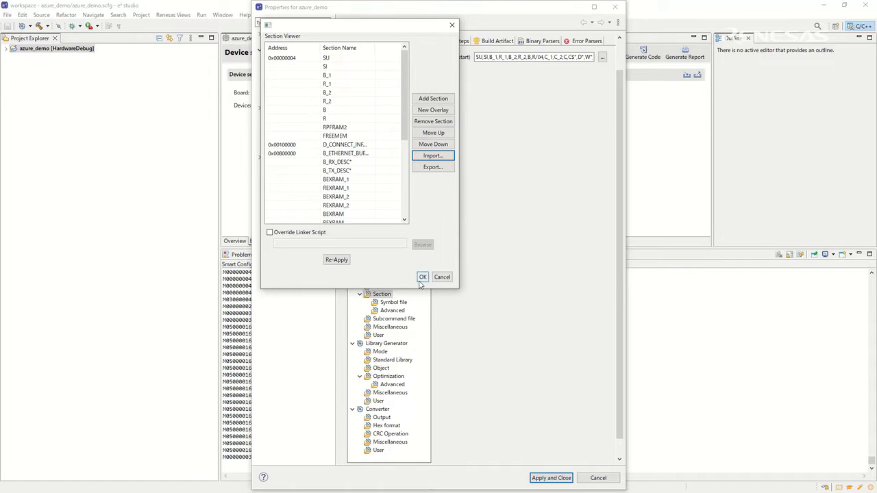
{"action": "left_click", "coordinate": [423, 277]}
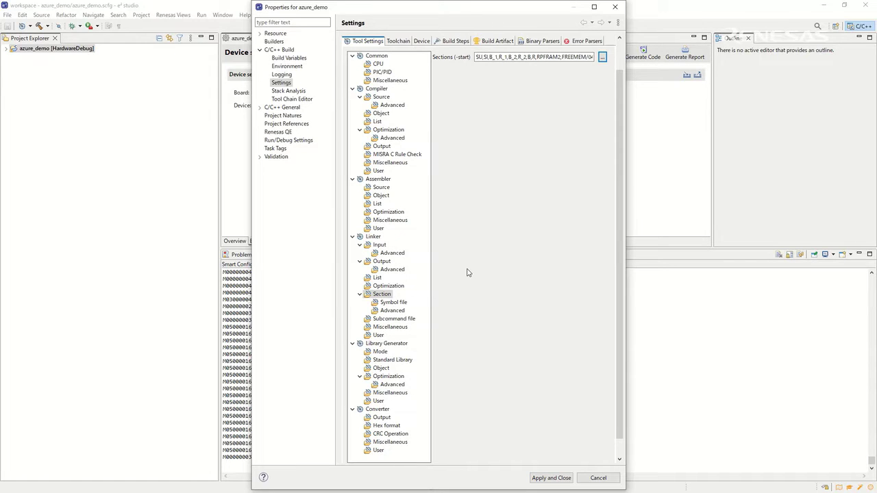
Step: Add PFRAM2=RPFRAM2 at the end of azure_demo's ROM to RAM mapped sections, then apply the settings and rebuild the index
{"action": "left_click", "coordinate": [395, 304]}
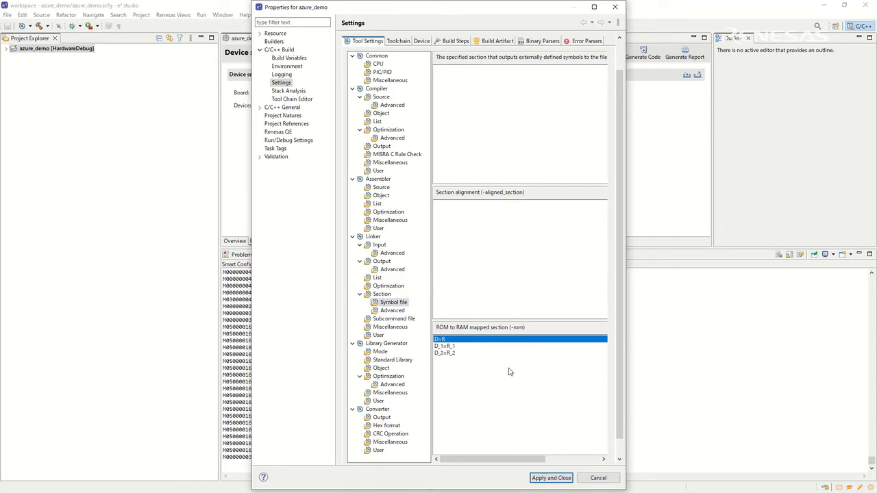
{"action": "left_click_drag", "start_coordinate": [626, 343], "coordinate": [732, 340]}
{"action": "left_click", "coordinate": [665, 334]}
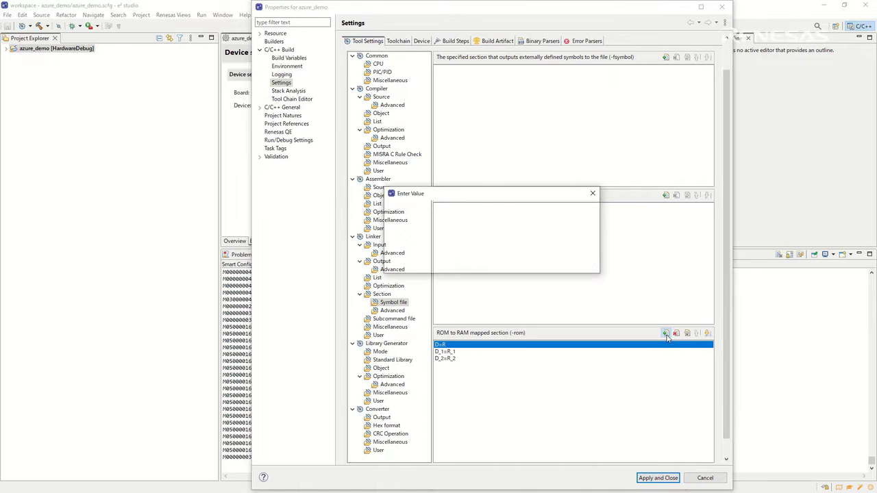
{"action": "key", "text": "ctrl+v"}
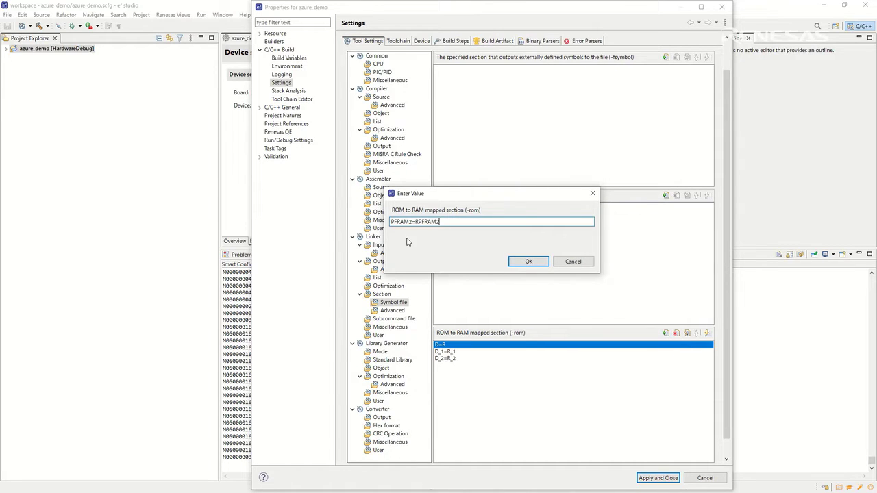
{"action": "left_click", "coordinate": [535, 261]}
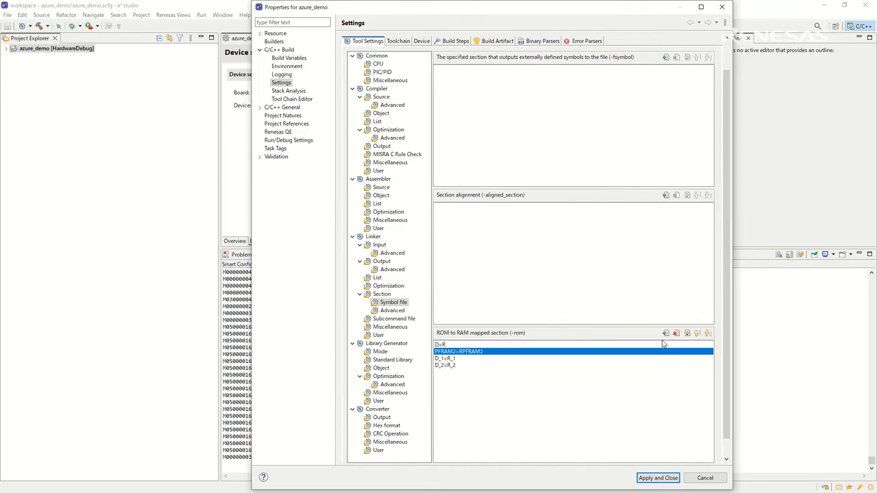
{"action": "left_click", "coordinate": [696, 334]}
{"action": "left_click", "coordinate": [697, 334]}
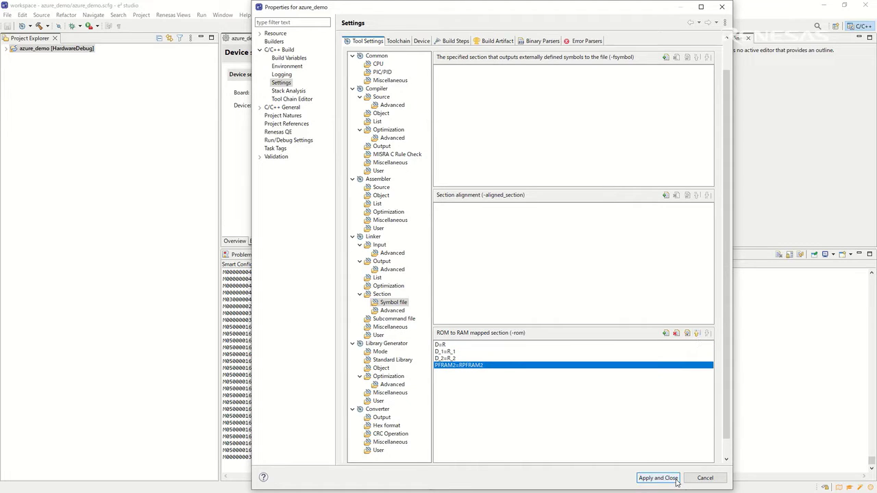
{"action": "left_click", "coordinate": [657, 478]}
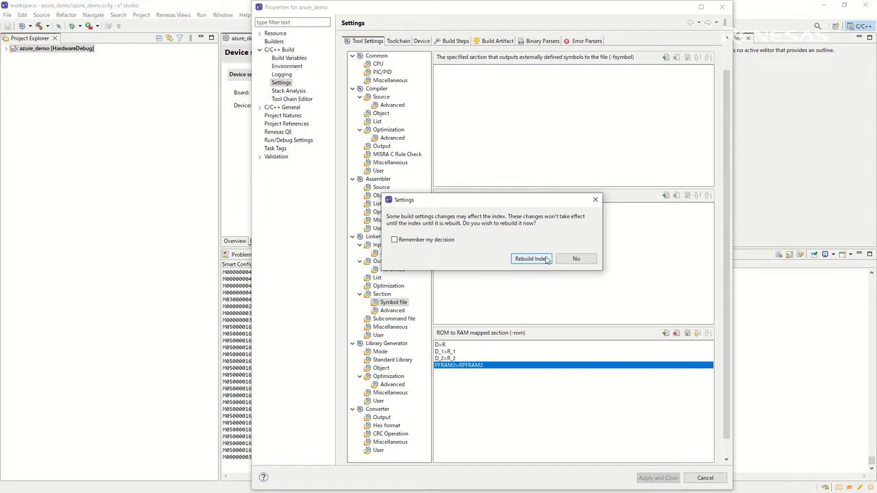
{"action": "left_click", "coordinate": [546, 259]}
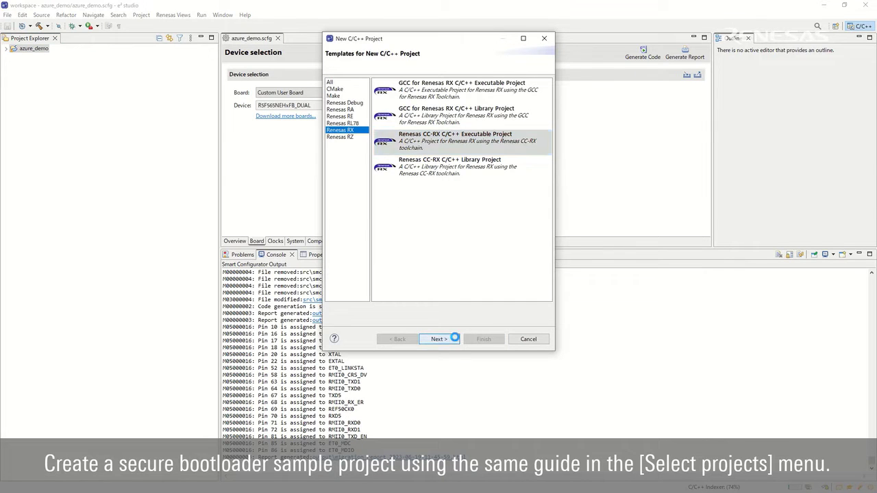
Step: Start a new Renesas CC-RX C/C++ executable project named azure_boot in the default location
{"action": "left_click", "coordinate": [440, 338]}
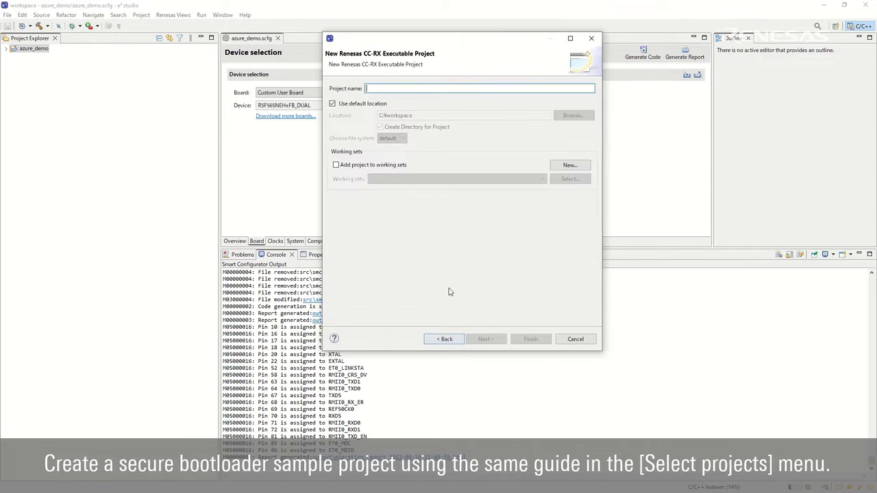
{"action": "type", "text": "azure_boot"}
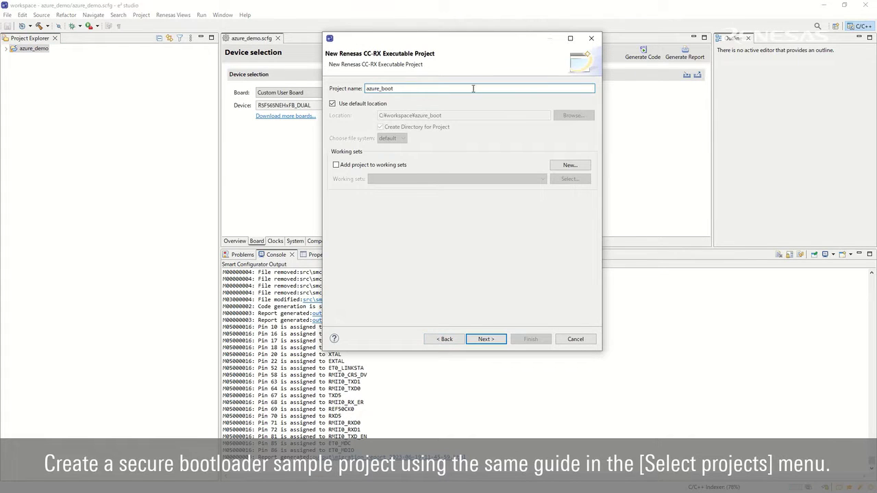
{"action": "left_click", "coordinate": [501, 344]}
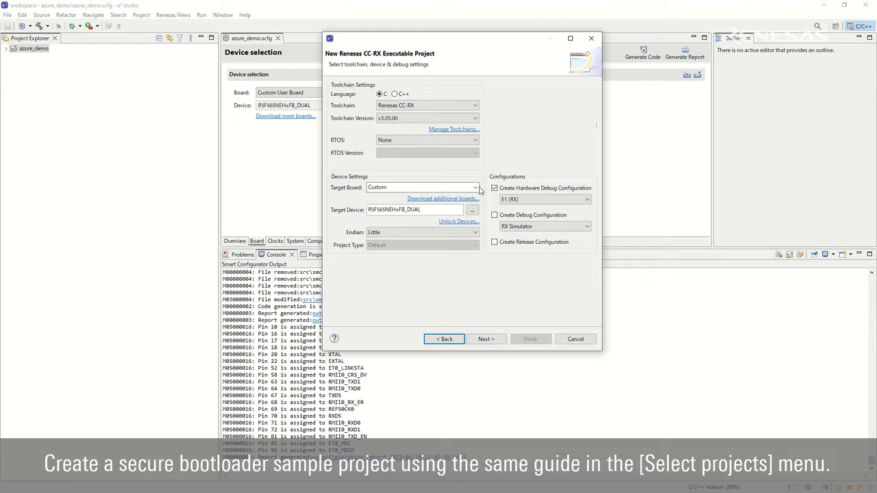
Step: Set the azure_boot project's RTOS to Azure RTOS and its target board to CK-RX65N
{"action": "left_click", "coordinate": [452, 140]}
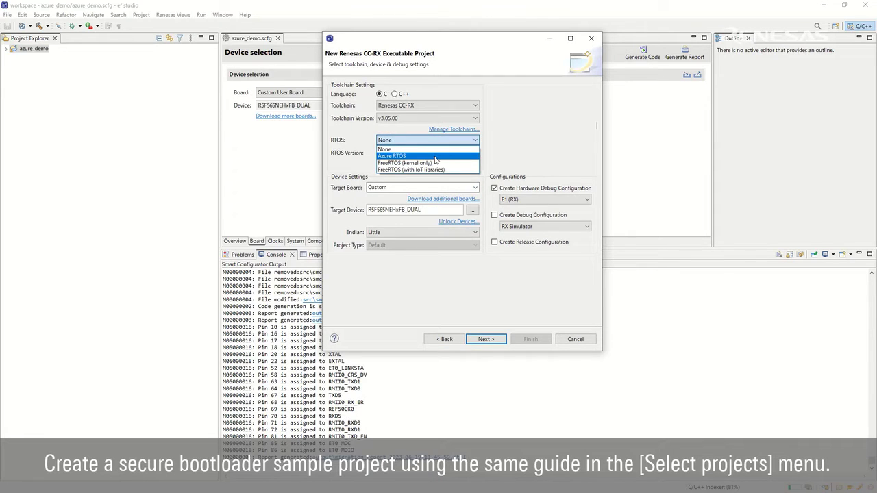
{"action": "left_click", "coordinate": [434, 157]}
{"action": "left_click", "coordinate": [436, 187]}
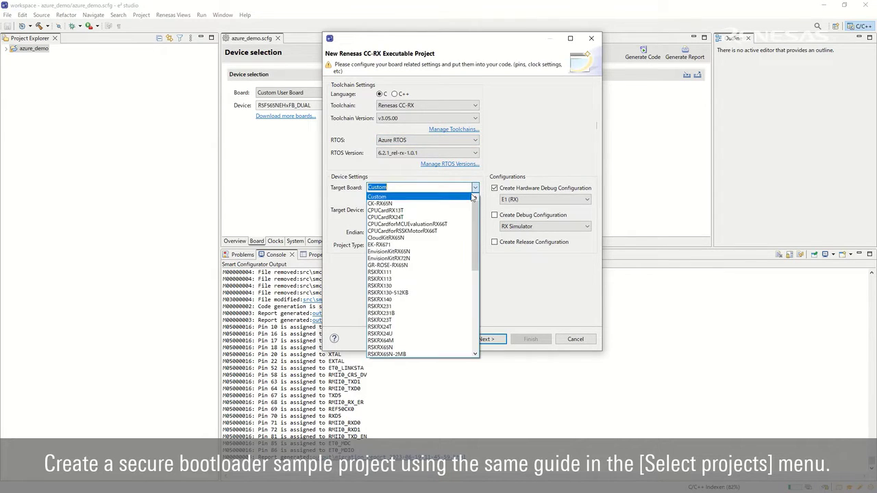
{"action": "left_click", "coordinate": [437, 205]}
Step: Generate azure_boot from the Secure bootloader sample project and change its target device to R5F565NEHxFB_DUAL
{"action": "left_click", "coordinate": [492, 343]}
{"action": "left_click_drag", "start_coordinate": [591, 133], "coordinate": [591, 257]}
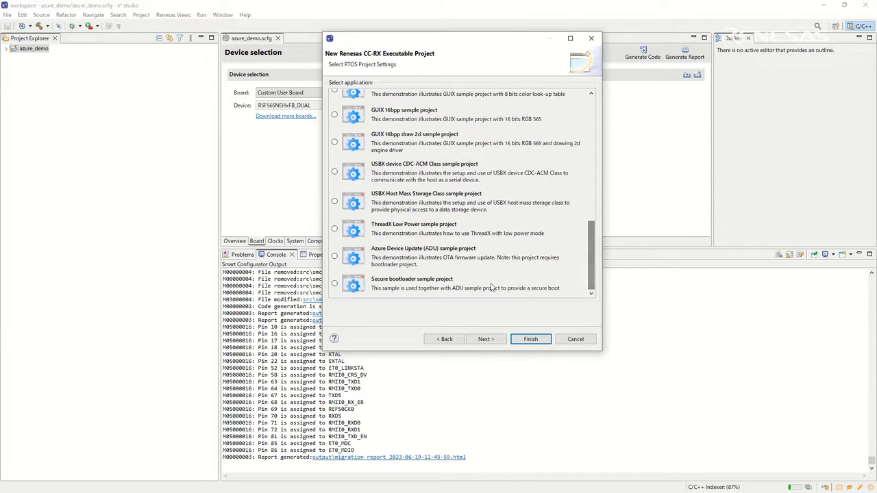
{"action": "left_click", "coordinate": [334, 283]}
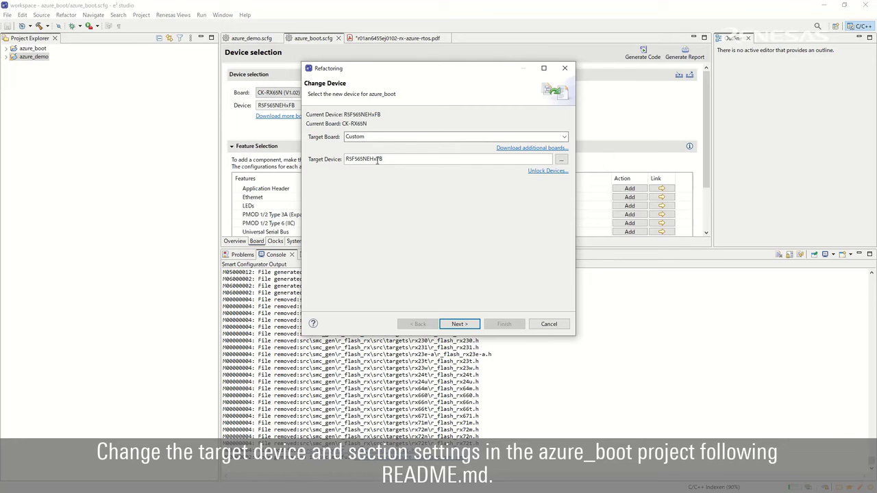
{"action": "left_click", "coordinate": [397, 159]}
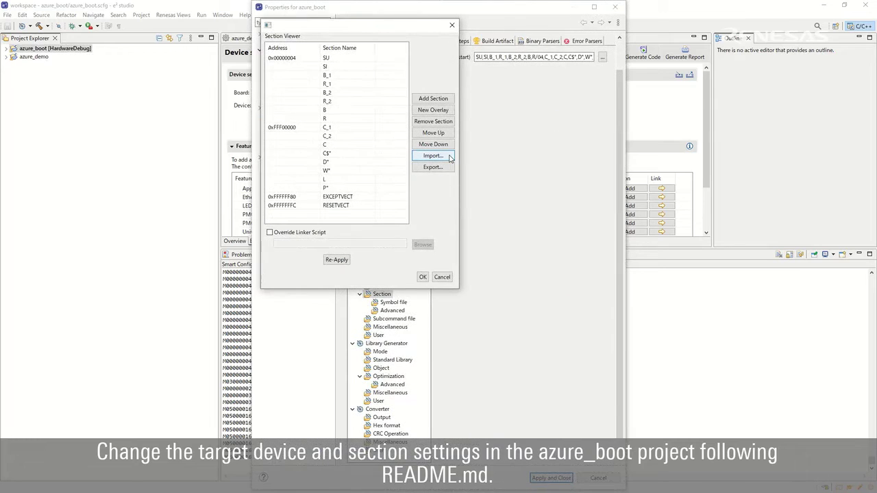
Step: Import linker_section_sample.esi from the azure_boot src folder into the azure_boot project's linker section settings
{"action": "left_click", "coordinate": [433, 155]}
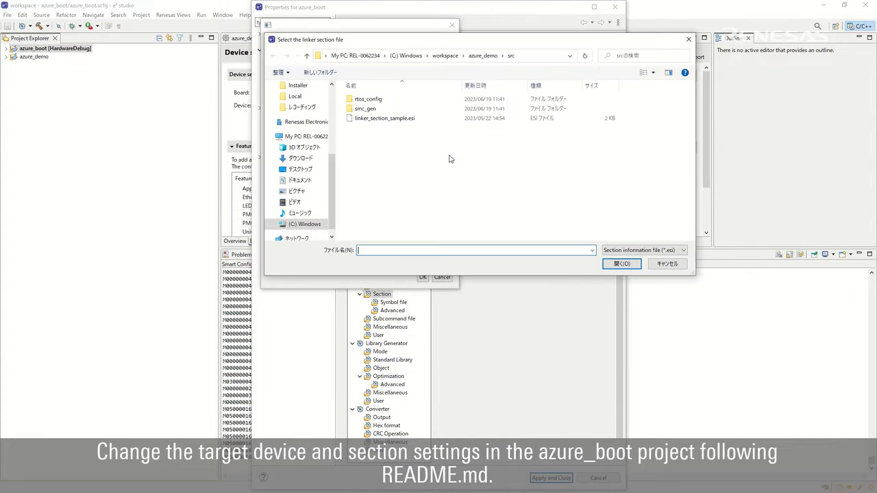
{"action": "left_click", "coordinate": [445, 55]}
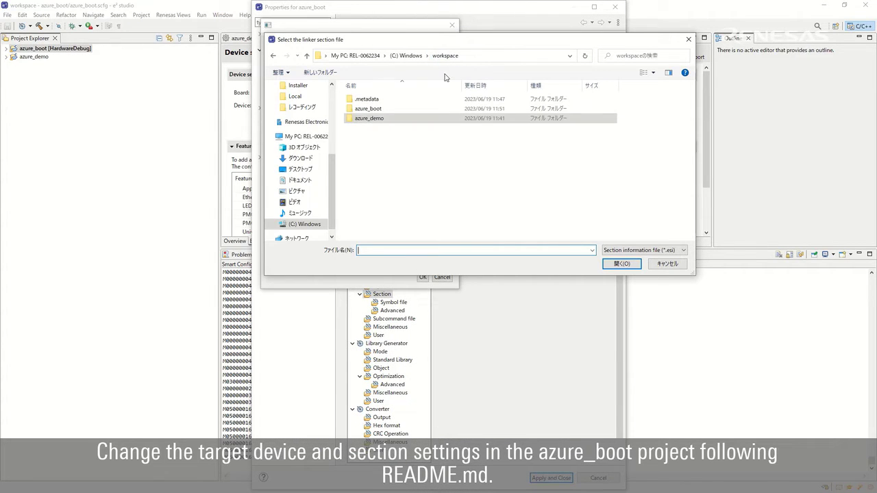
{"action": "double_click", "coordinate": [382, 109]}
{"action": "double_click", "coordinate": [381, 128]}
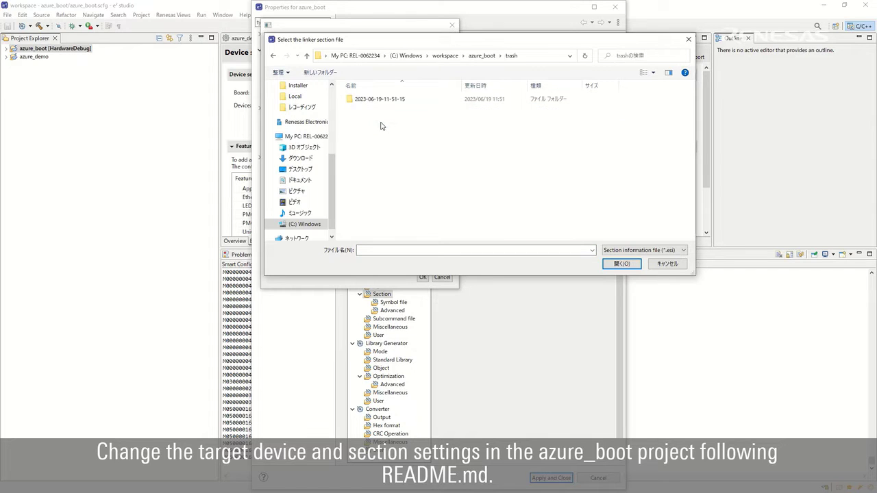
{"action": "left_click", "coordinate": [480, 55]}
{"action": "double_click", "coordinate": [376, 119]}
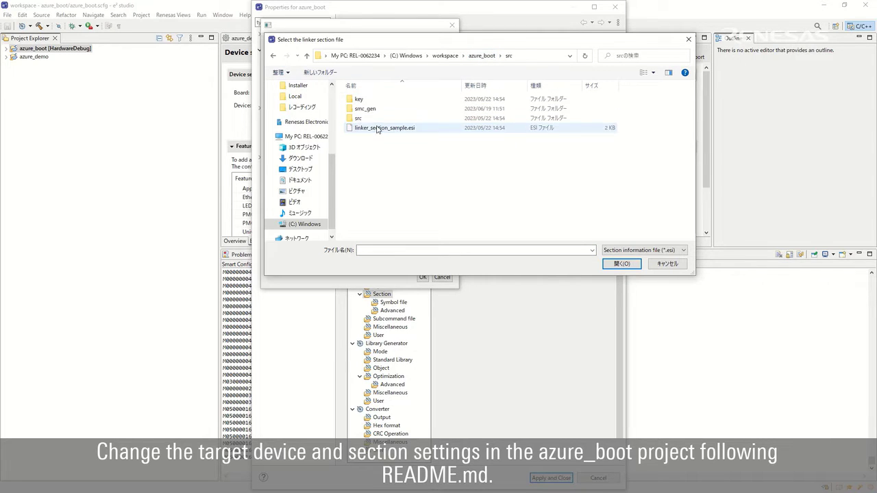
{"action": "left_click", "coordinate": [384, 129]}
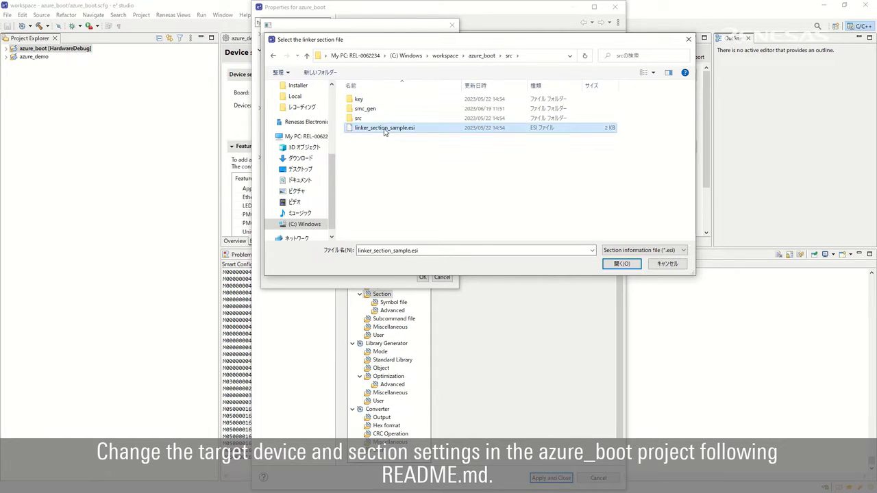
{"action": "left_click", "coordinate": [620, 266]}
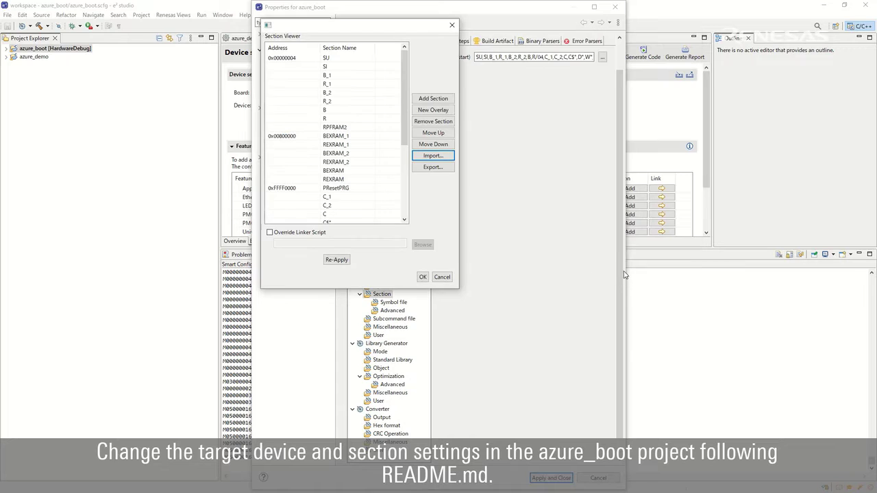
{"action": "left_click", "coordinate": [422, 277]}
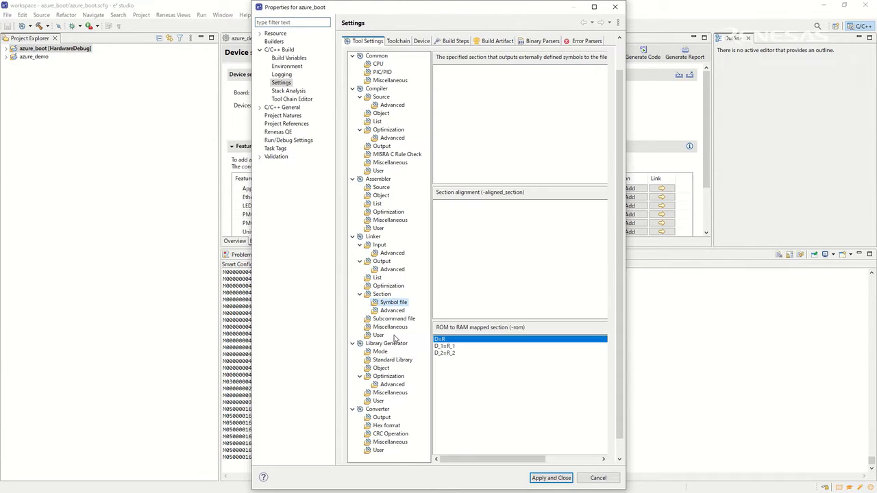
Step: Add PFRAM2=RPFRAM2 at the end of azure_boot's ROM to RAM mapped sections, then apply the settings and rebuild the index
{"action": "left_click_drag", "start_coordinate": [626, 343], "coordinate": [768, 336]}
{"action": "left_click", "coordinate": [701, 335]}
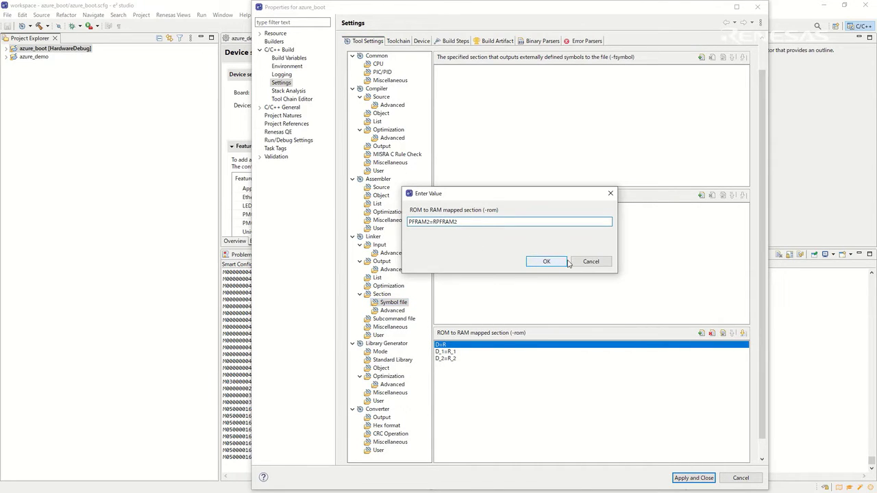
{"action": "left_click", "coordinate": [546, 261]}
{"action": "left_click", "coordinate": [743, 334]}
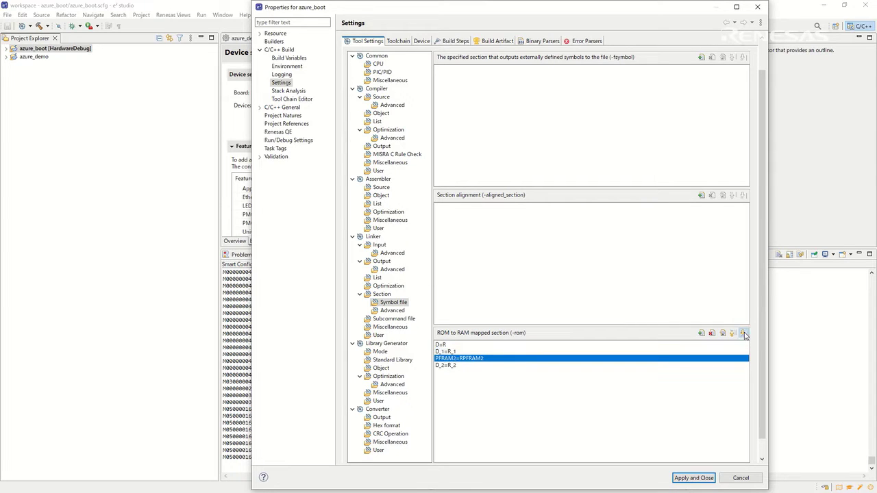
{"action": "left_click", "coordinate": [742, 334]}
{"action": "left_click", "coordinate": [713, 477]}
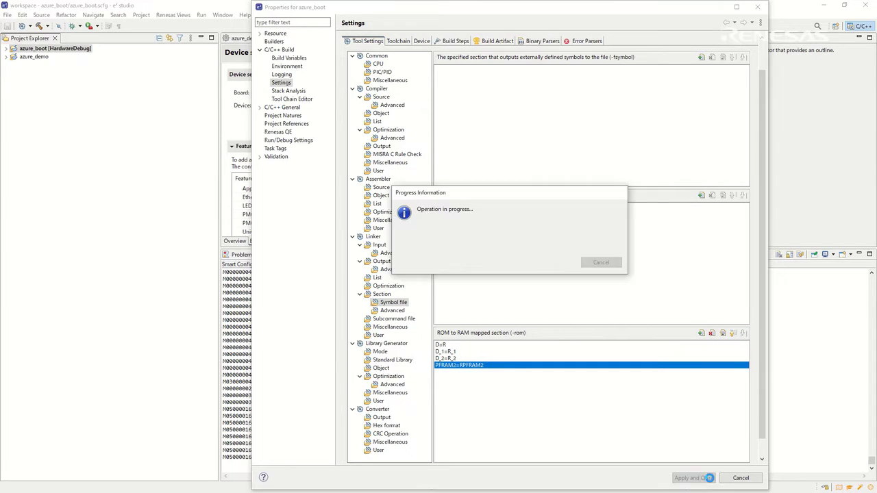
{"action": "left_click", "coordinate": [561, 257]}
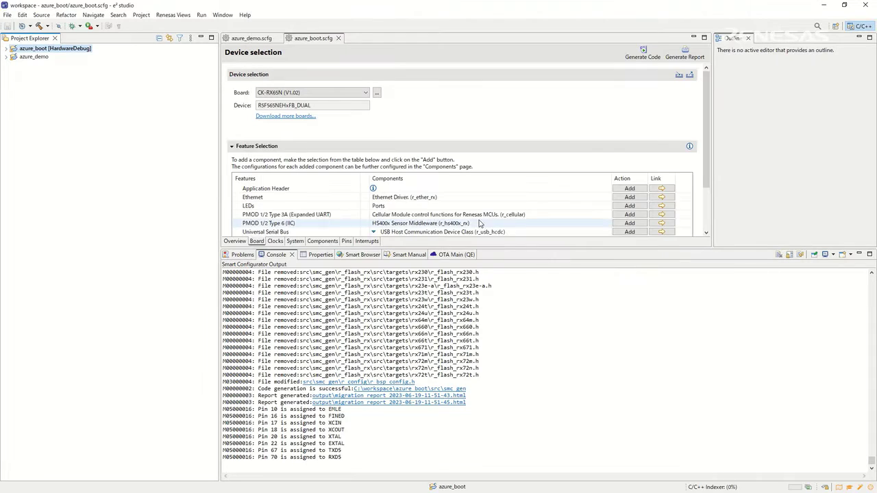
Step: In the OTA Main (QE) view, select azure_boot as the boot loader project and azure_demo as the firmware project
{"action": "left_click", "coordinate": [457, 255]}
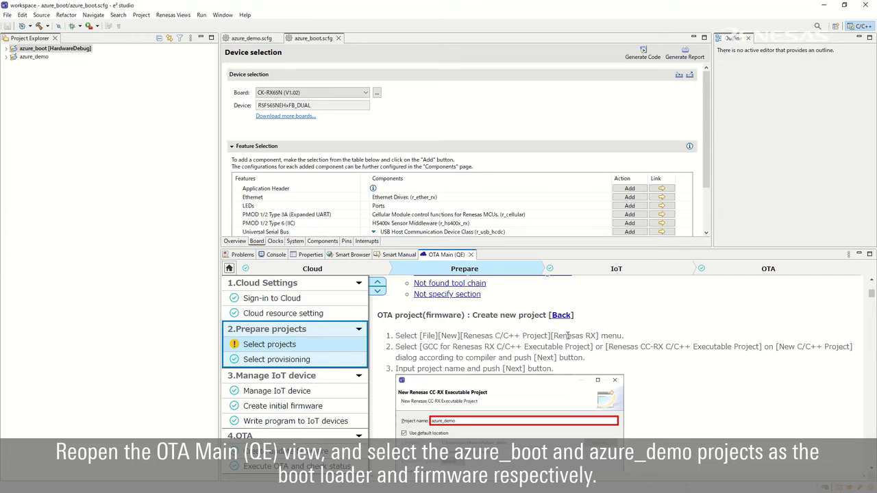
{"action": "scroll", "coordinate": [724, 325], "scroll_direction": "up", "scroll_amount": 4}
{"action": "left_click", "coordinate": [720, 347]}
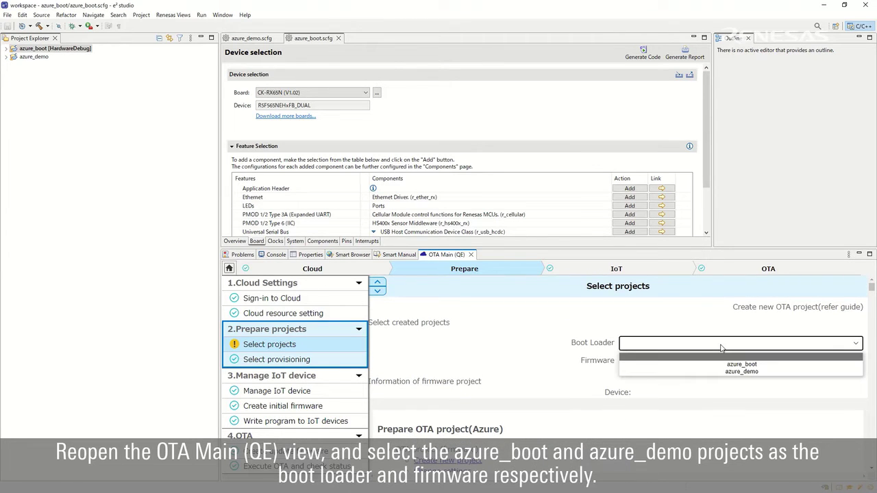
{"action": "left_click", "coordinate": [751, 366]}
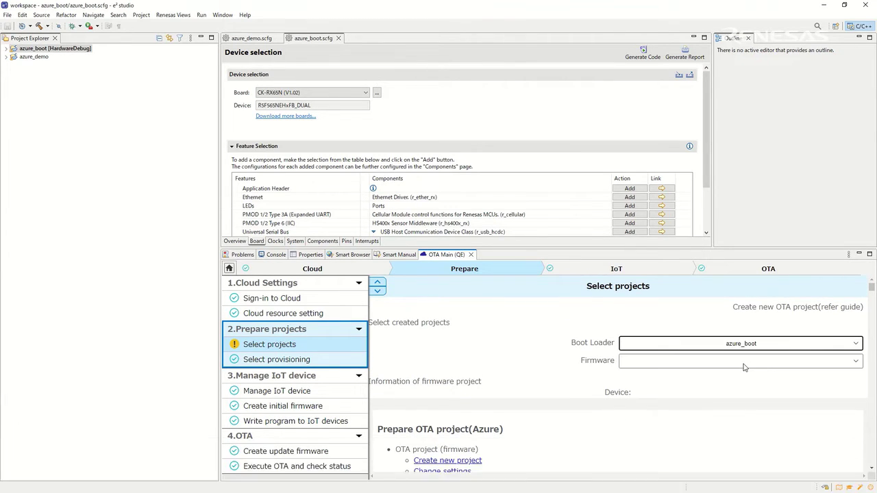
{"action": "left_click", "coordinate": [751, 361]}
{"action": "left_click", "coordinate": [752, 390]}
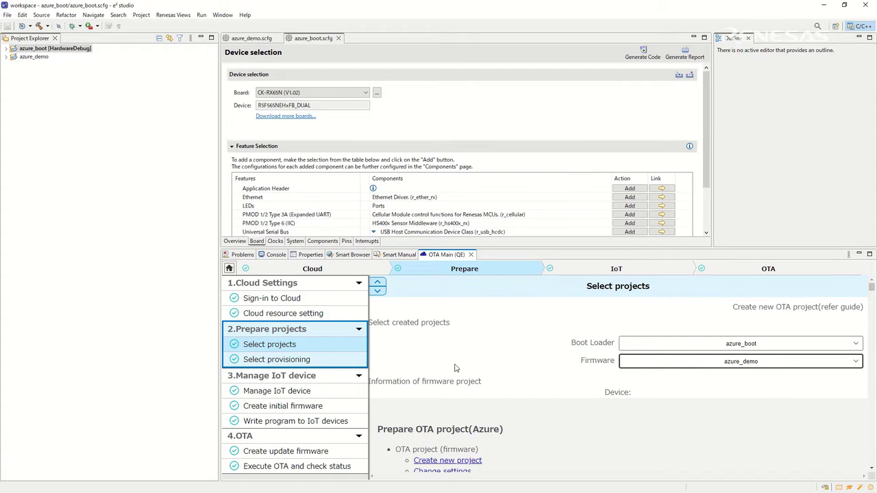
Step: Open the OTA Manage IoT Device (QE) view, create one IoT device named azure_demo_ck-rx65n and select it
{"action": "left_click", "coordinate": [277, 389]}
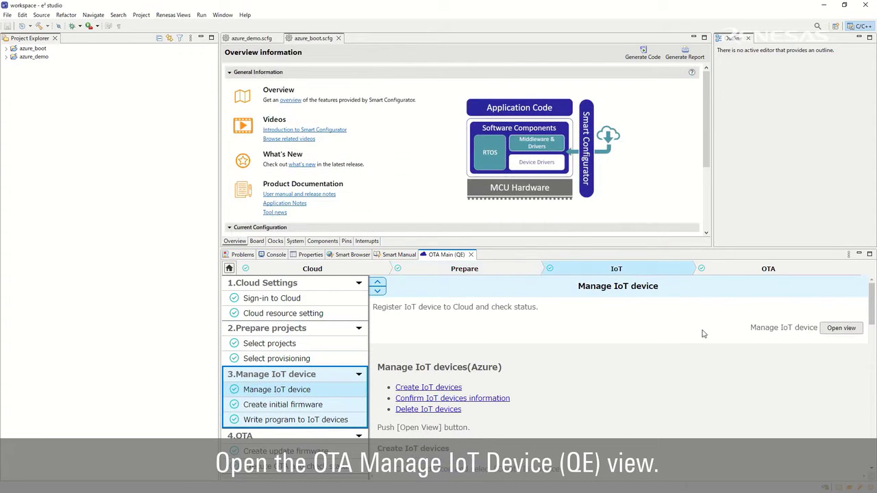
{"action": "left_click", "coordinate": [841, 328]}
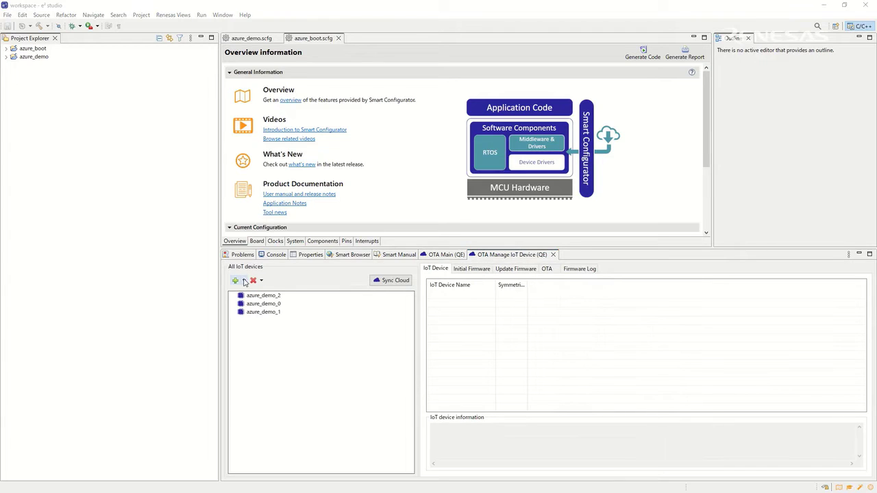
{"action": "left_click", "coordinate": [243, 280]}
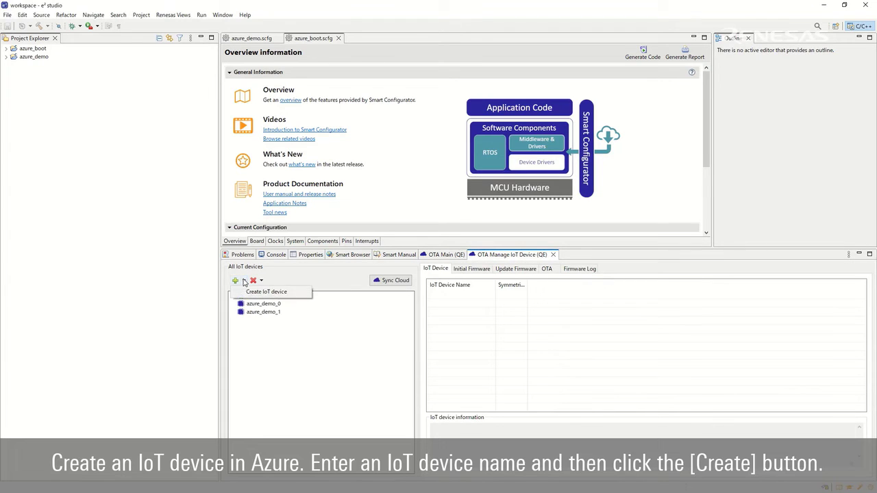
{"action": "left_click", "coordinate": [304, 294]}
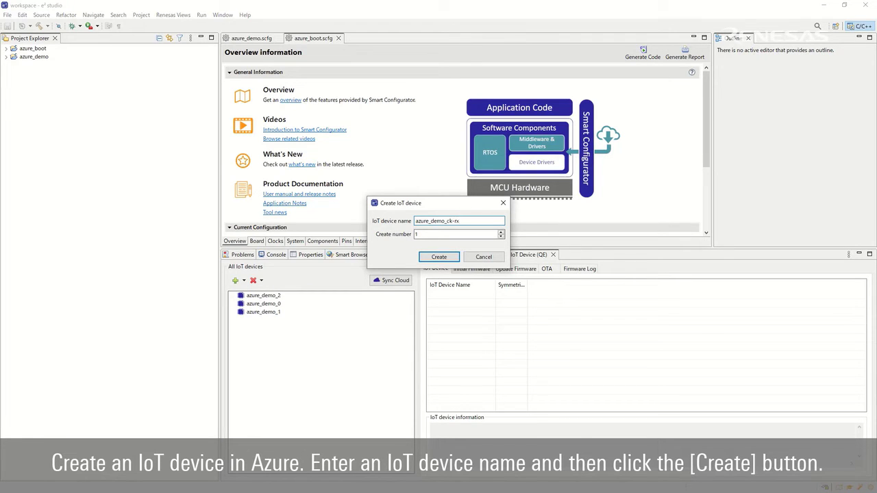
{"action": "left_click", "coordinate": [454, 260]}
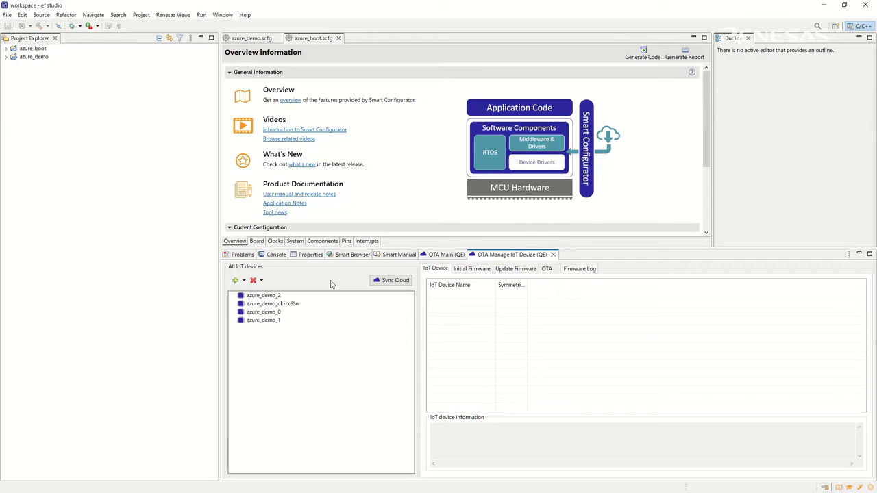
{"action": "left_click", "coordinate": [292, 303]}
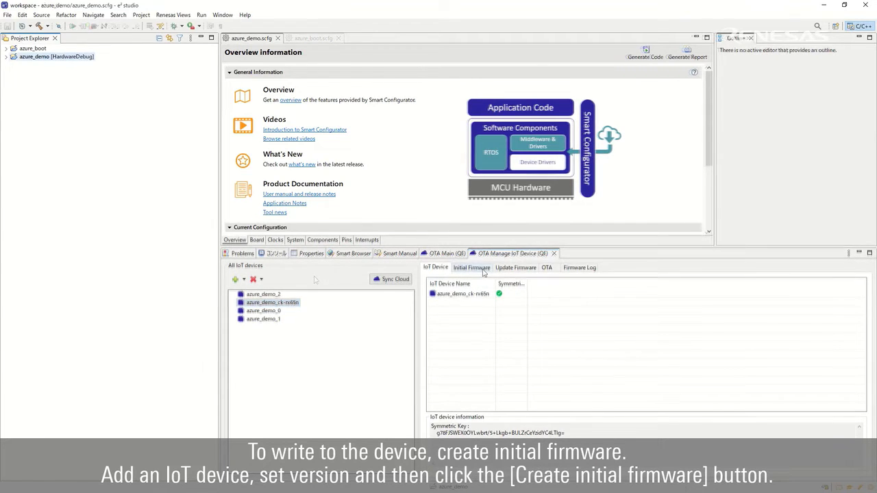
Step: Create version 1.0.0 initial firmware for azure_demo_ck-rx65n on the CK-RX65N board, generating the code signing certificate with the default certificate information
{"action": "left_click", "coordinate": [487, 269]}
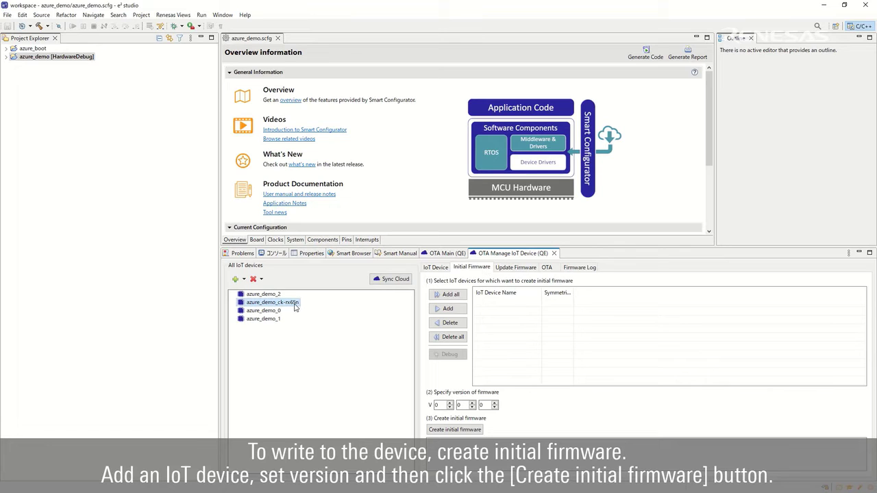
{"action": "left_click", "coordinate": [463, 309]}
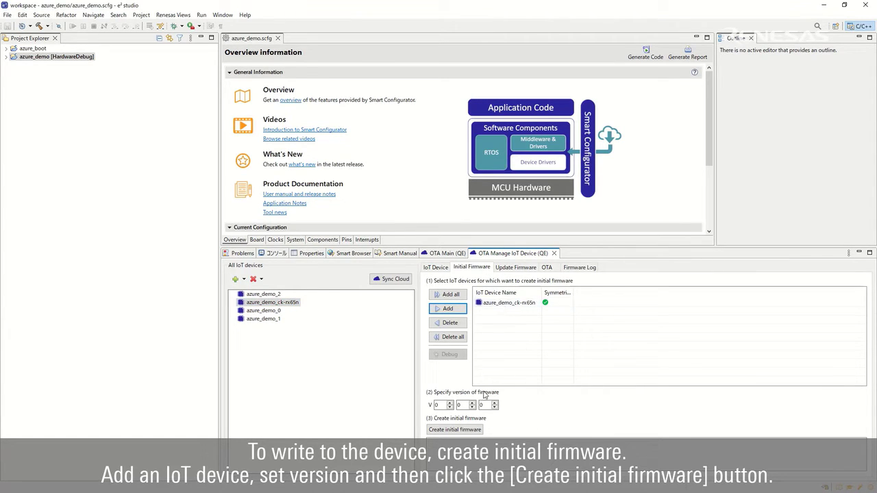
{"action": "left_click", "coordinate": [450, 403]}
{"action": "left_click", "coordinate": [456, 430]}
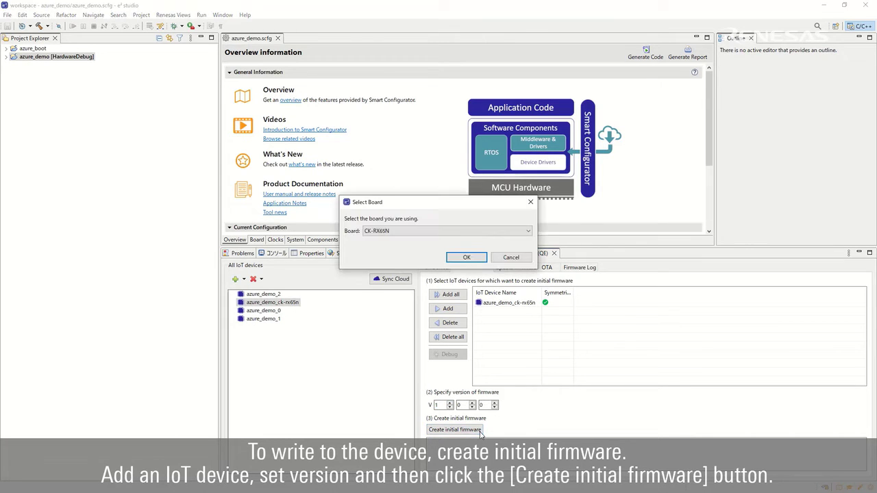
{"action": "left_click", "coordinate": [477, 259]}
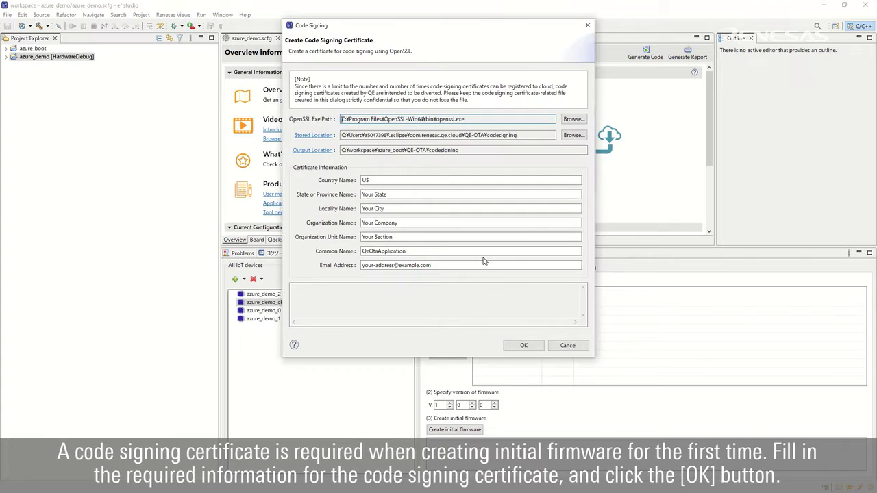
{"action": "left_click", "coordinate": [523, 346]}
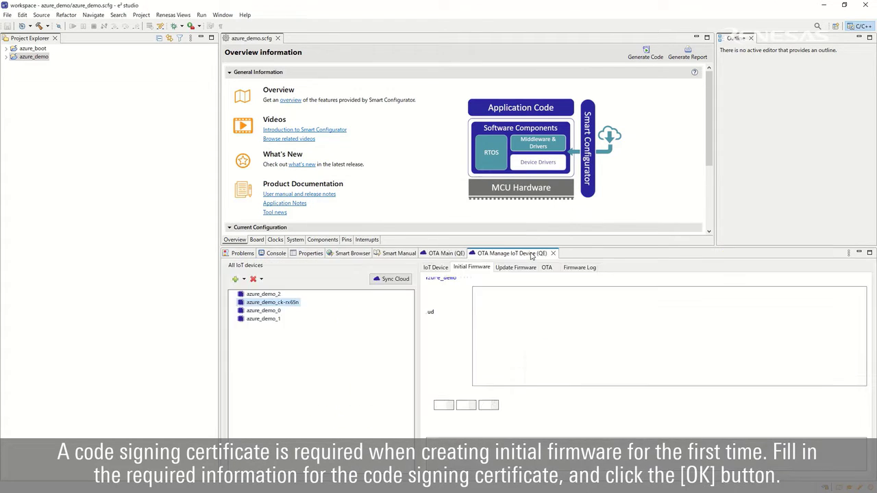
{"action": "left_click", "coordinate": [538, 252]}
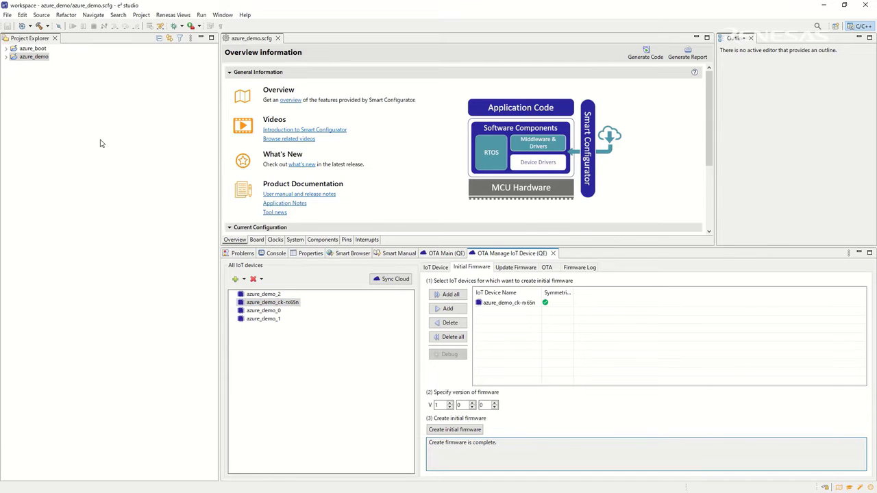
Step: Expand the azure_demo project's QE-OTA/apl/v1.0.0 folder to examine the created initial firmware files
{"action": "left_click", "coordinate": [6, 58]}
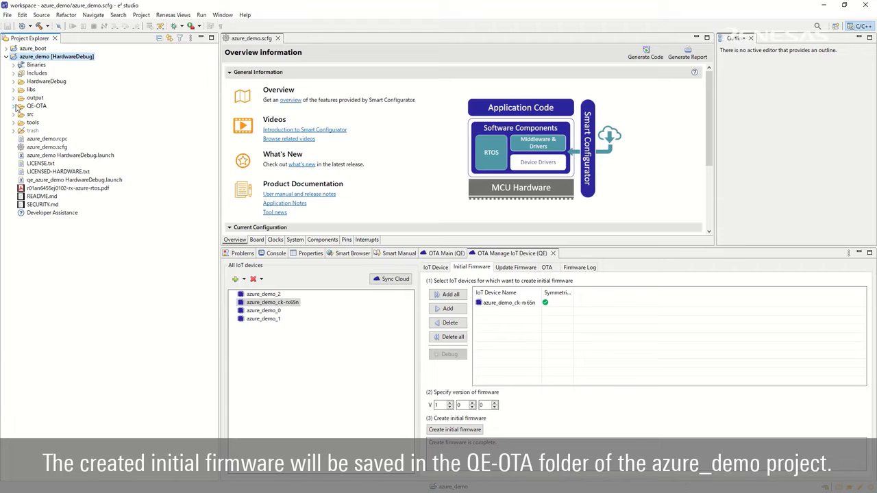
{"action": "left_click", "coordinate": [13, 106]}
{"action": "left_click", "coordinate": [22, 115]}
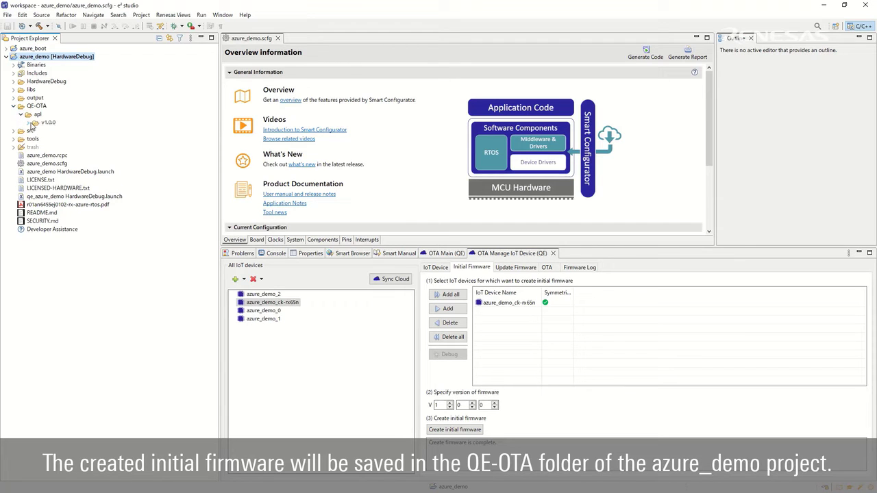
{"action": "left_click", "coordinate": [29, 123]}
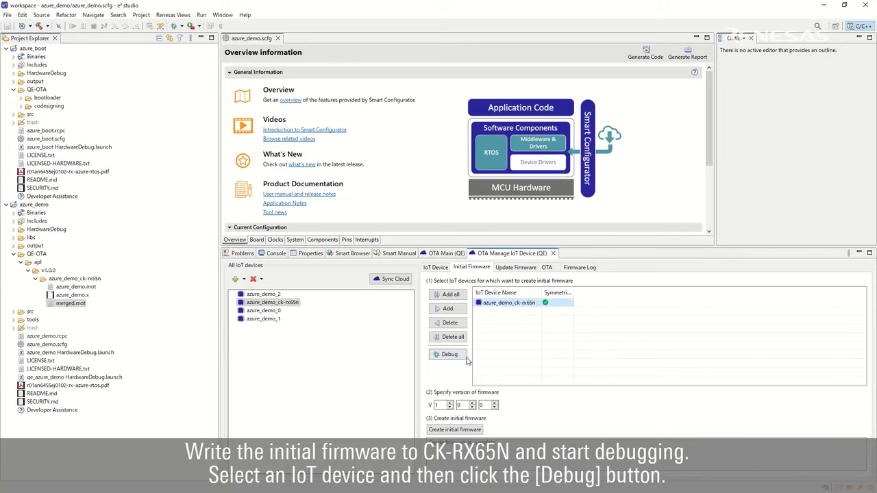
Step: Write the initial firmware to the CK-RX65N board through the E2 emulator Lite and start debugging it without switching perspective
{"action": "left_click", "coordinate": [463, 358]}
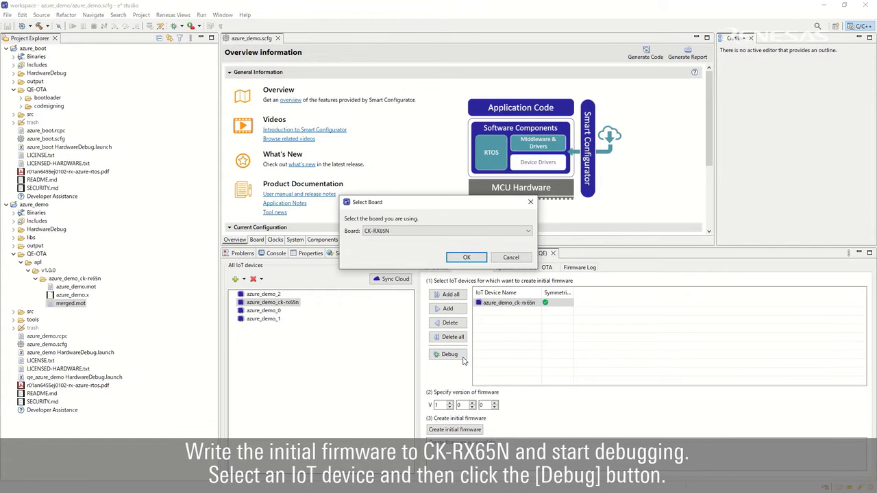
{"action": "left_click", "coordinate": [474, 258]}
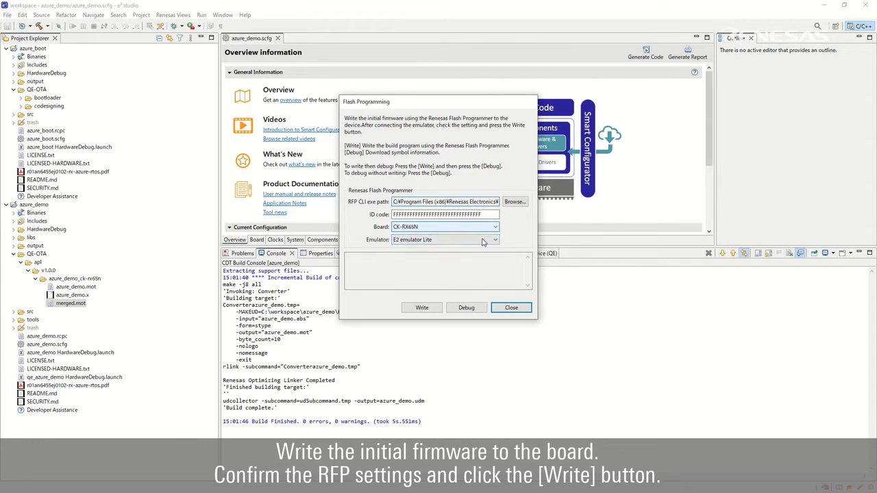
{"action": "left_click", "coordinate": [437, 309]}
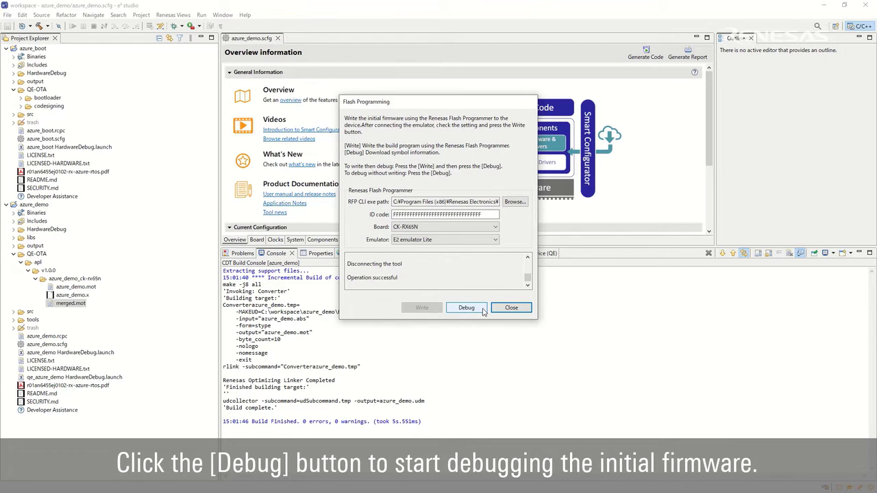
{"action": "left_click", "coordinate": [466, 308]}
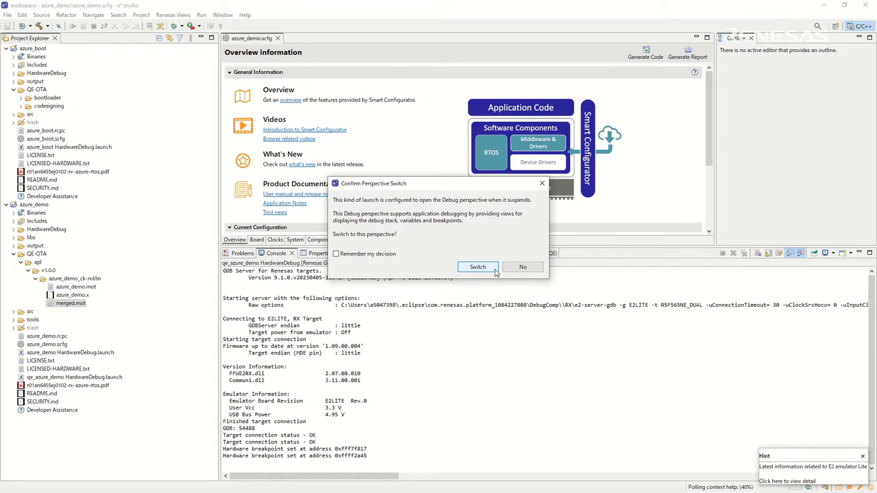
{"action": "left_click", "coordinate": [534, 269]}
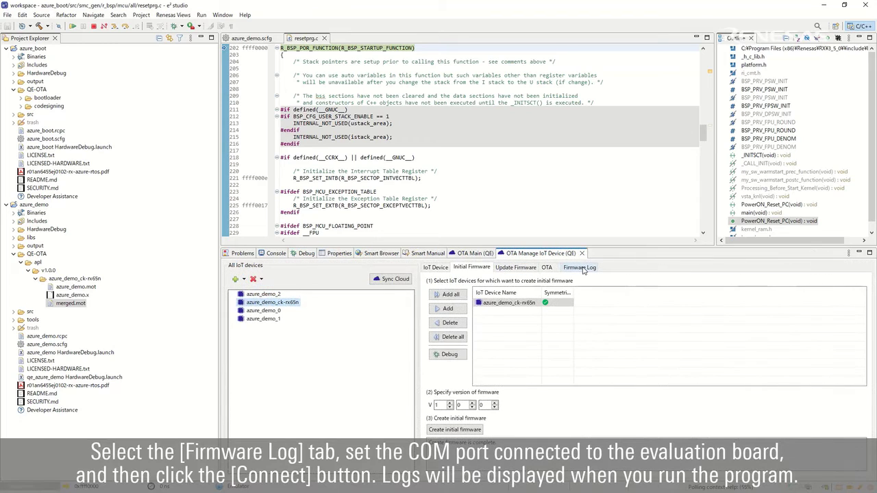
Step: Connect the firmware log to the evaluation board on port COM6
{"action": "left_click", "coordinate": [579, 267]}
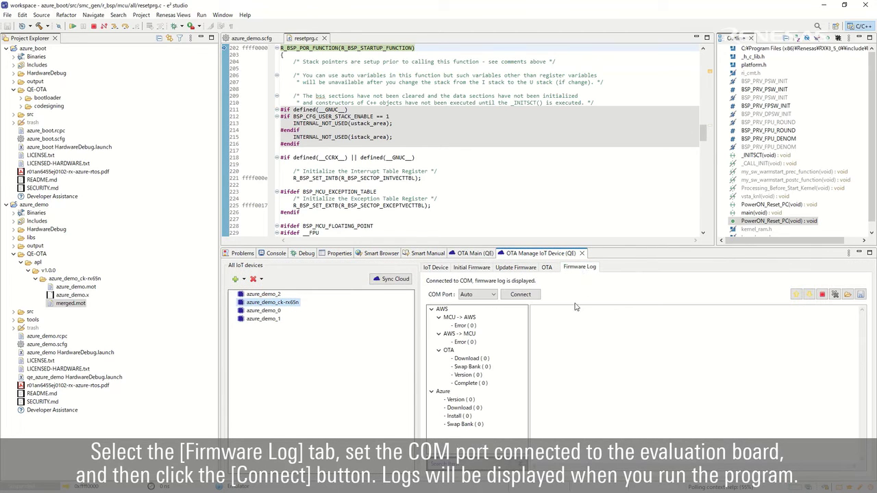
{"action": "left_click", "coordinate": [483, 295]}
{"action": "left_click", "coordinate": [490, 317]}
{"action": "left_click", "coordinate": [531, 296]}
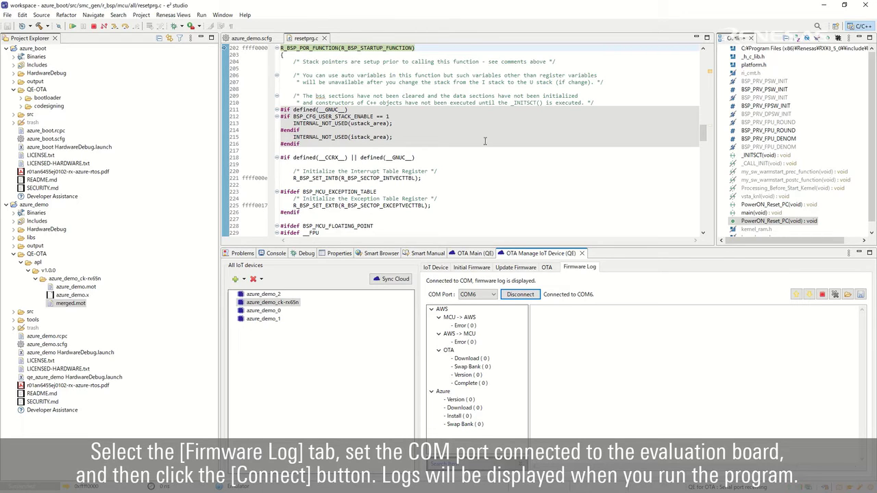
Step: Run the suspended program past the breakpoint in main and show its output in the firmware log
{"action": "left_click", "coordinate": [72, 26]}
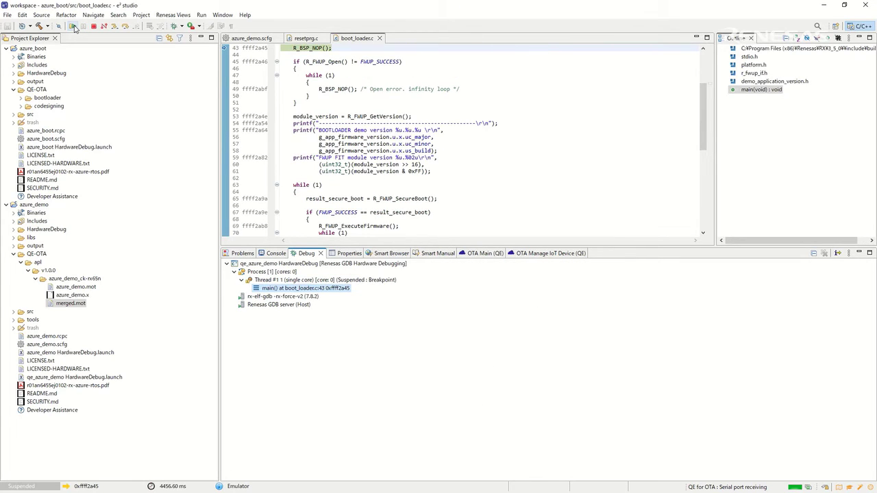
{"action": "left_click", "coordinate": [73, 26]}
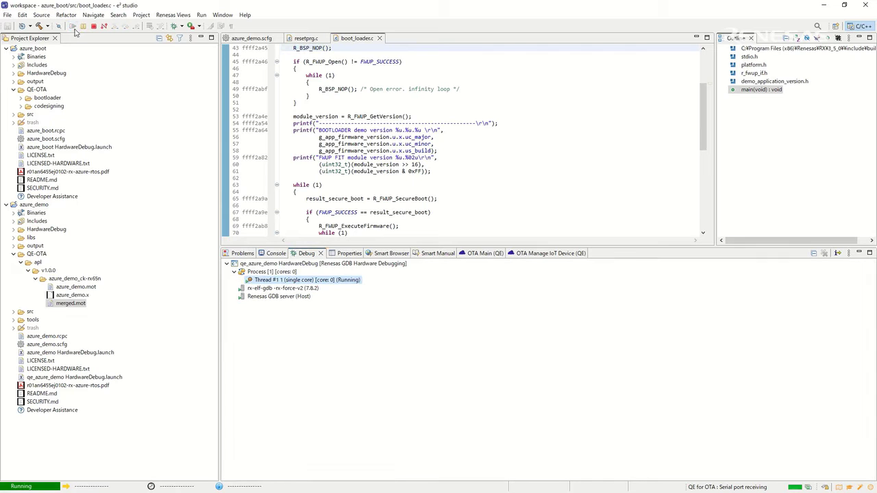
{"action": "left_click", "coordinate": [559, 254]}
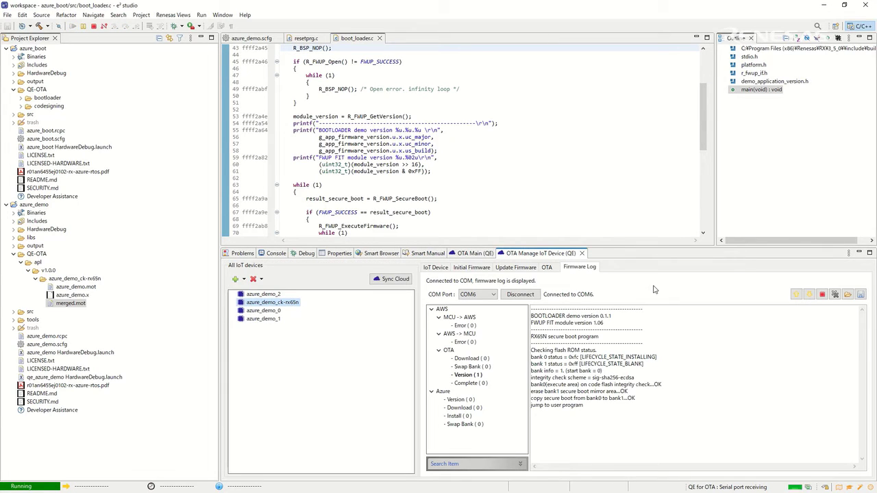
Step: Create version 1.1.0 update firmware for azure_demo_ck-rx65n on the CK-RX65N board
{"action": "left_click", "coordinate": [515, 267]}
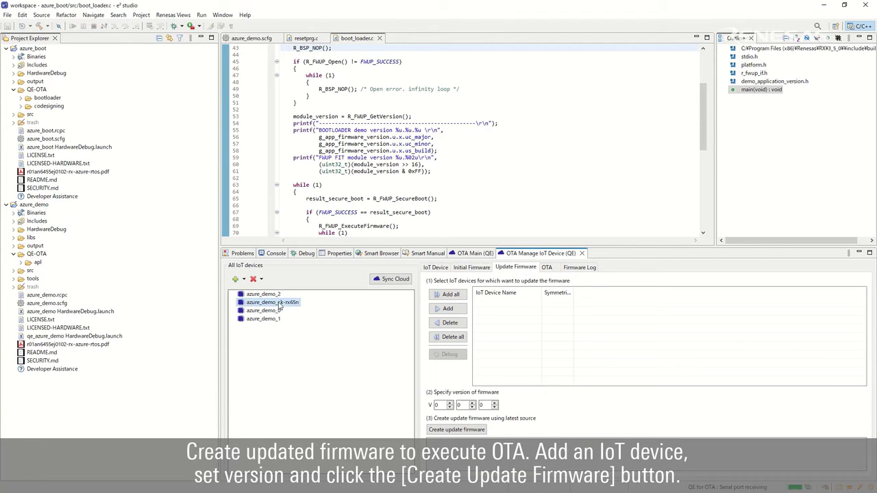
{"action": "left_click", "coordinate": [459, 310]}
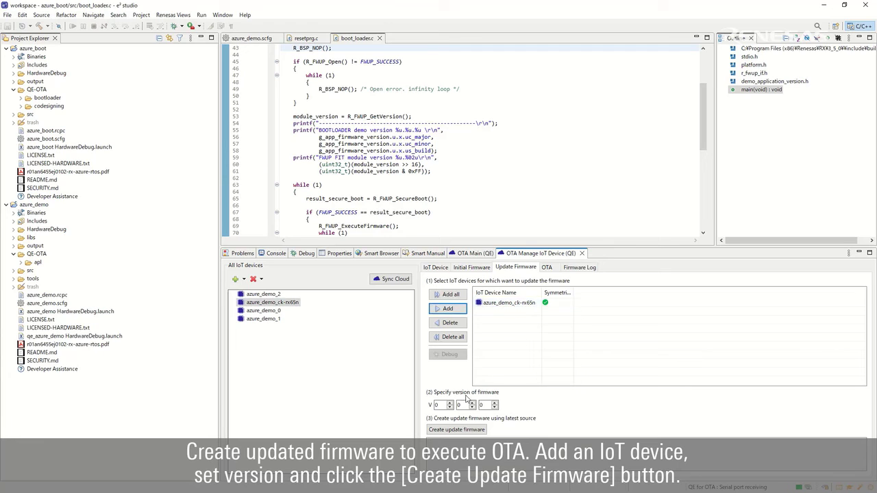
{"action": "left_click", "coordinate": [450, 403]}
{"action": "left_click", "coordinate": [472, 402]}
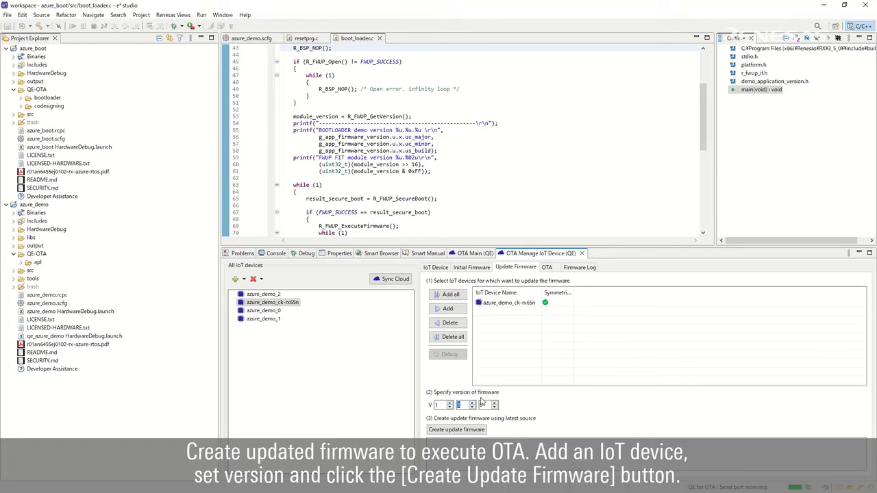
{"action": "left_click", "coordinate": [482, 431]}
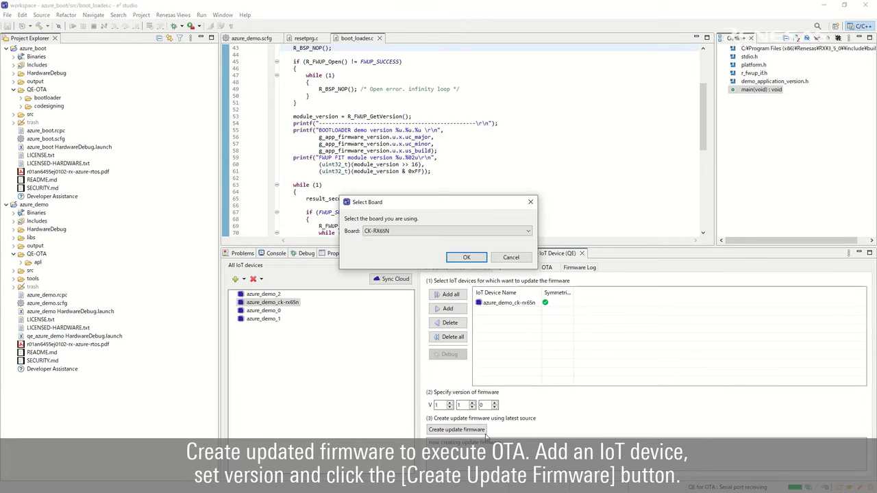
{"action": "left_click", "coordinate": [466, 257]}
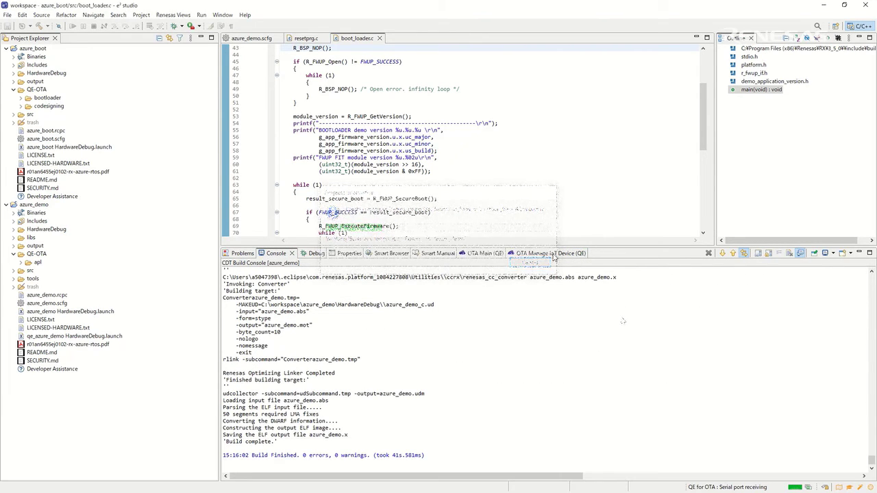
{"action": "left_click", "coordinate": [552, 255]}
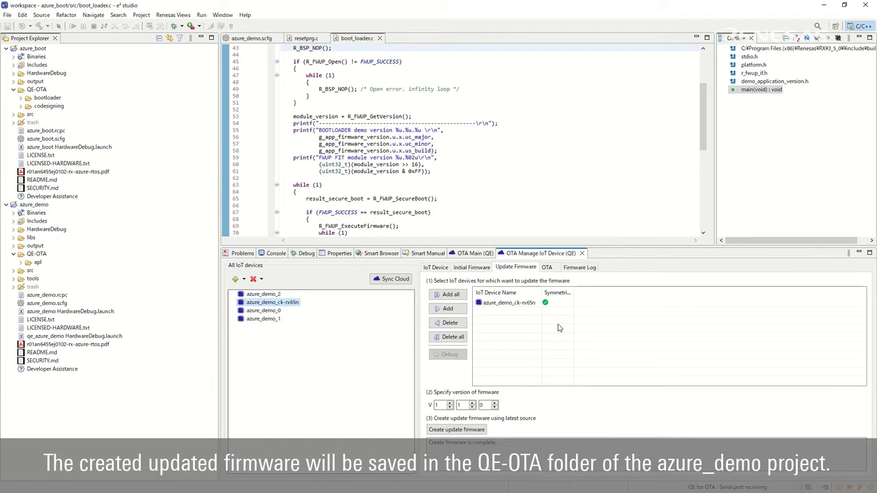
Step: Show the generated v1.1.0 update firmware files for azure_demo_ck-rx65n in the azure_demo project's QE-OTA folder
{"action": "left_click", "coordinate": [522, 444]}
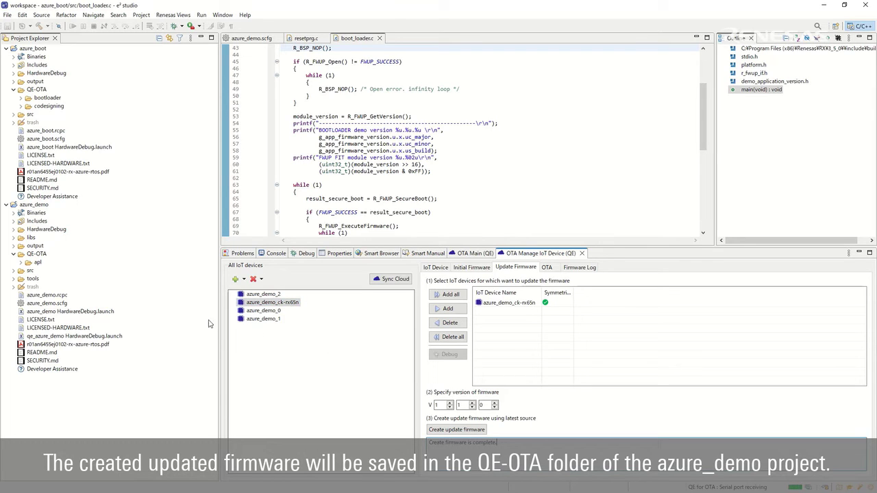
{"action": "left_click", "coordinate": [21, 262]}
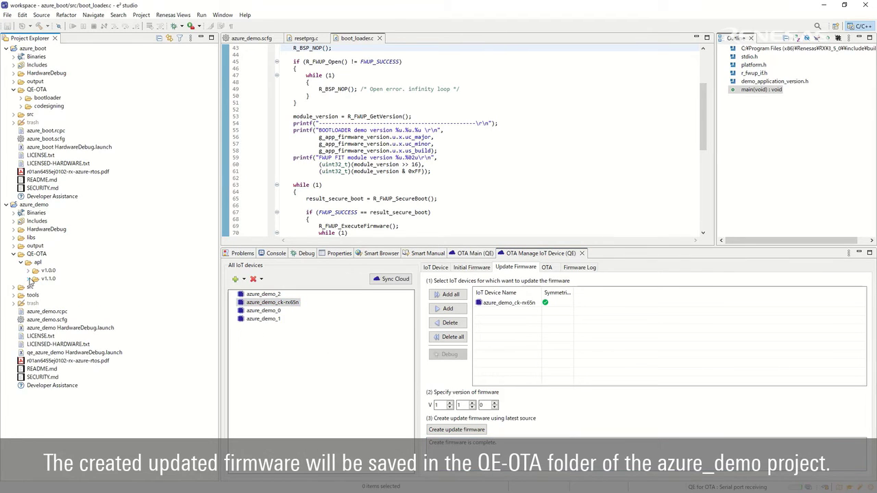
{"action": "left_click", "coordinate": [29, 279]}
{"action": "left_click", "coordinate": [38, 287]}
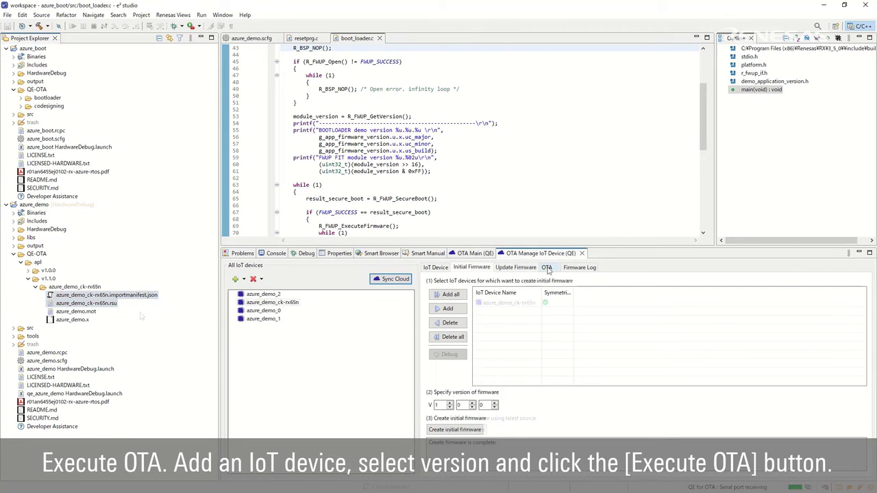
Step: Execute an OTA update of azure_demo_ck-rx65n with firmware version v1.1.0
{"action": "left_click", "coordinate": [546, 268]}
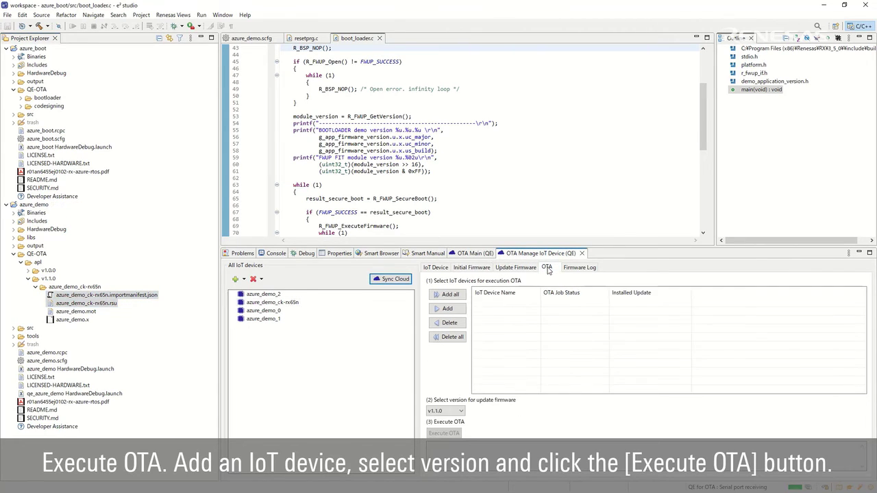
{"action": "left_click", "coordinate": [294, 303]}
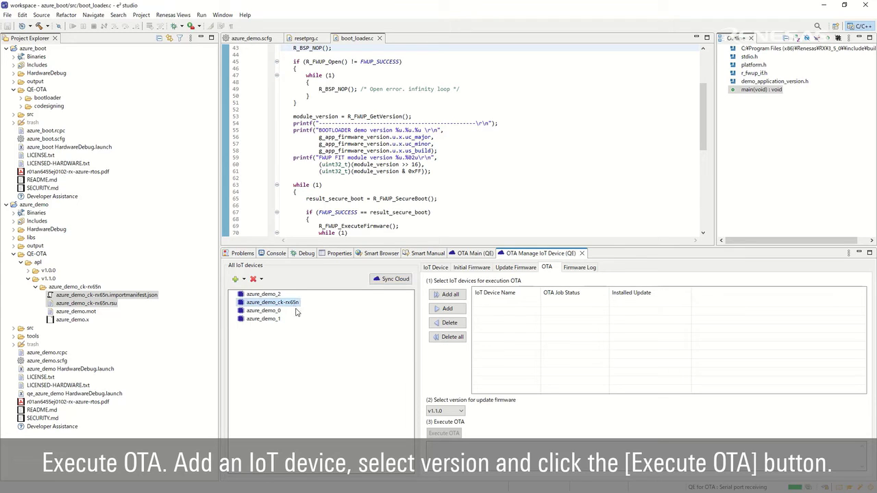
{"action": "left_click", "coordinate": [447, 309]}
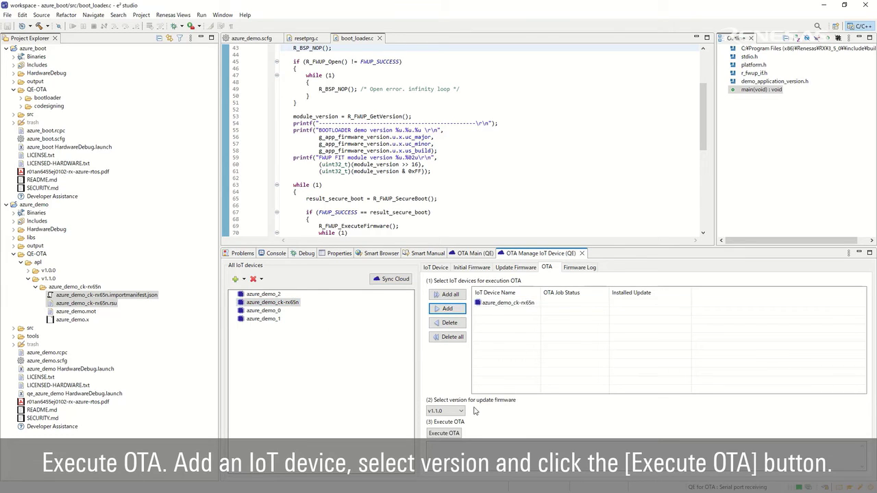
{"action": "left_click", "coordinate": [452, 411]}
{"action": "left_click", "coordinate": [456, 436]}
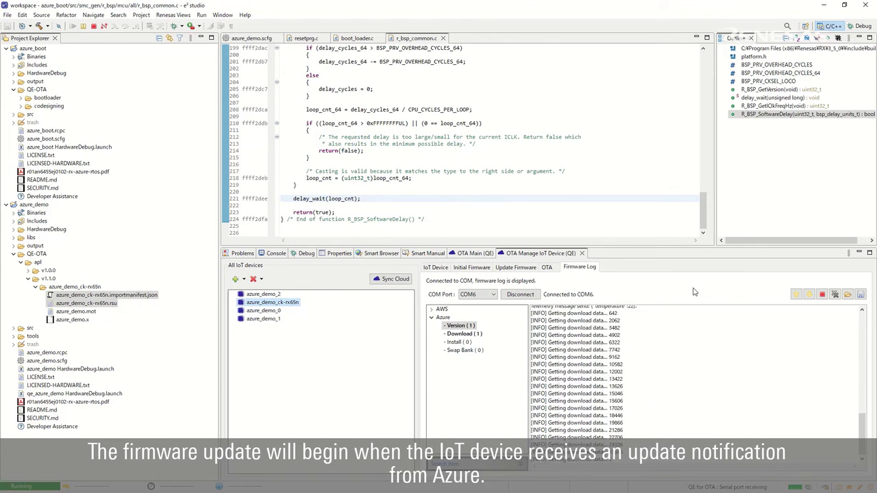
Step: Check the OTA job status of azure_demo_ck-rx65n and the installed version line in the firmware log
{"action": "left_click", "coordinate": [552, 268]}
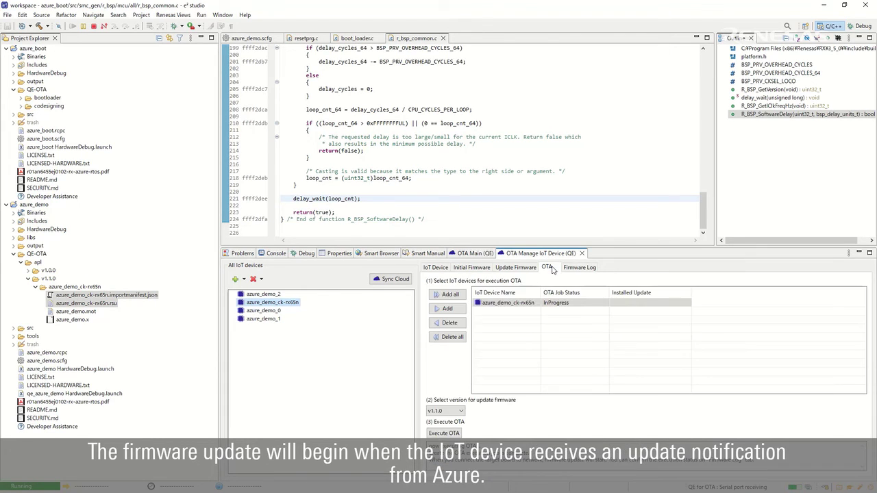
{"action": "left_click", "coordinate": [588, 268]}
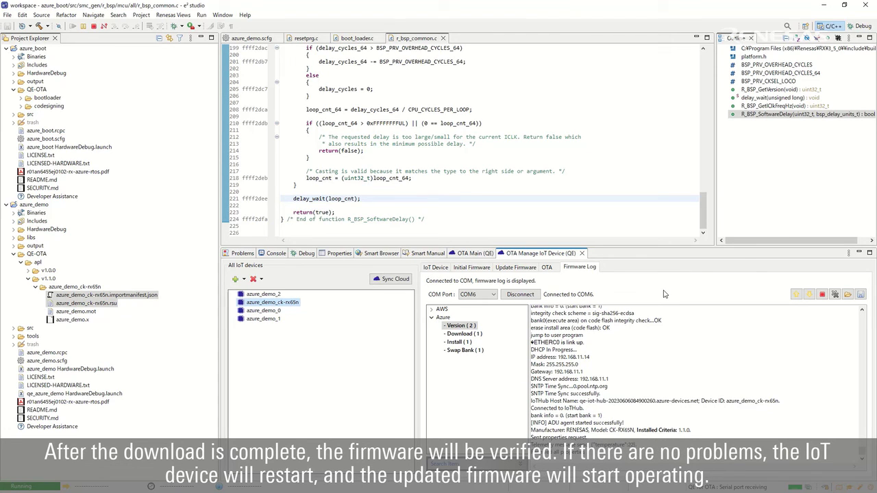
{"action": "left_click", "coordinate": [702, 422]}
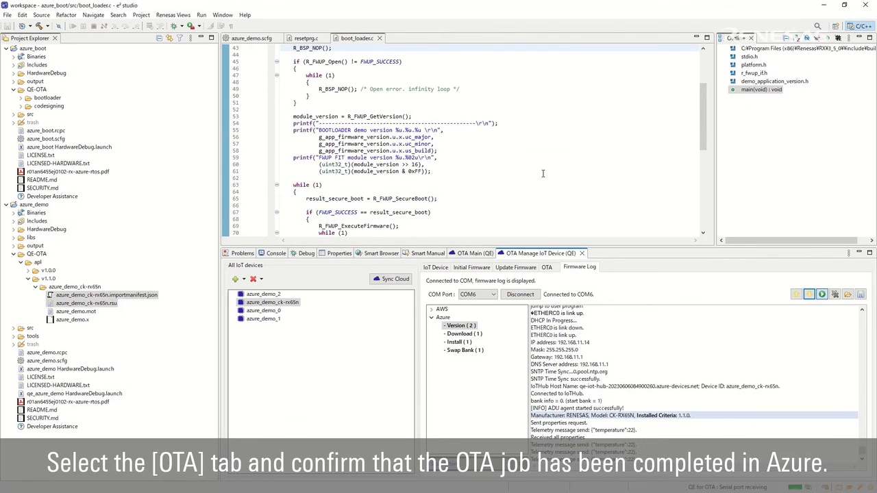
{"action": "left_click", "coordinate": [547, 268]}
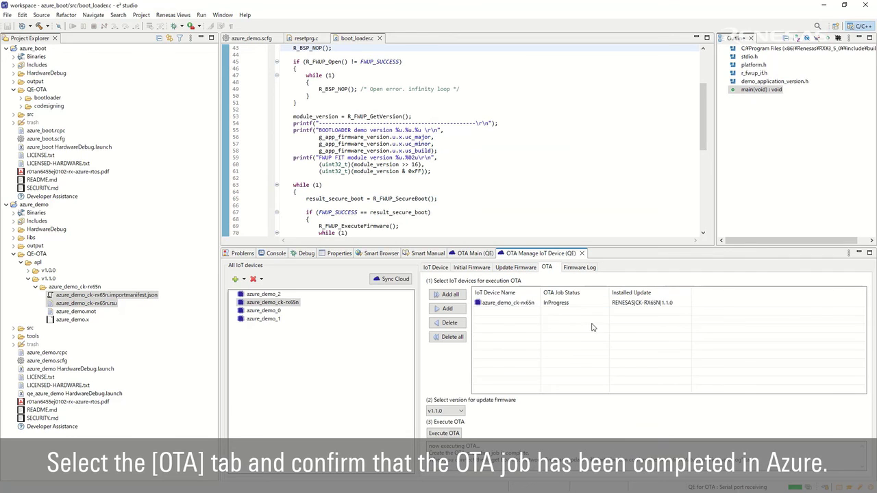